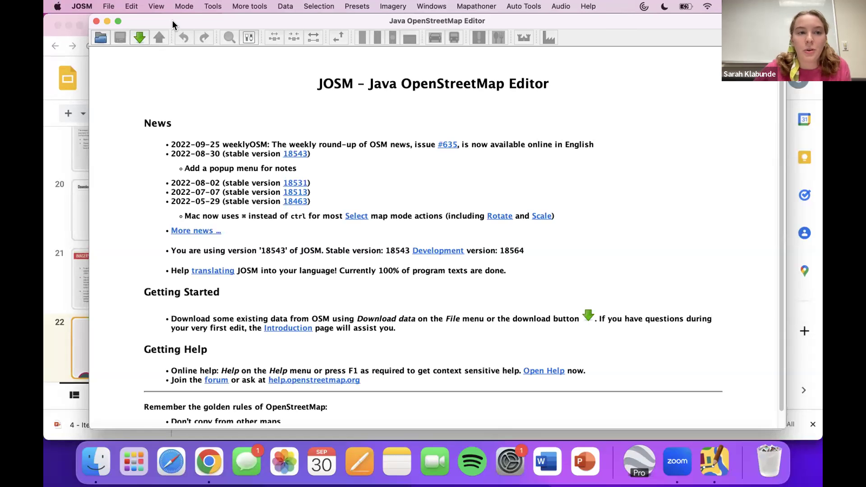
Open the preferences and review the OSM Server connection and authentication settings.
drag(173, 20, 180, 32)
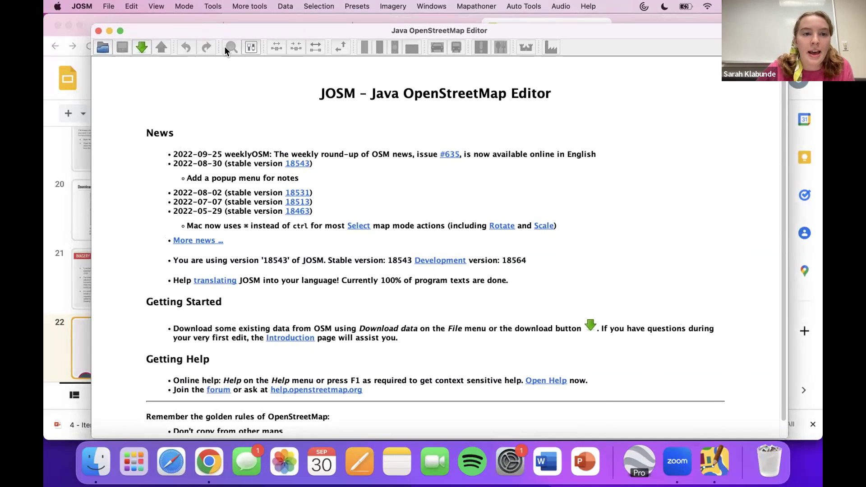
click(251, 48)
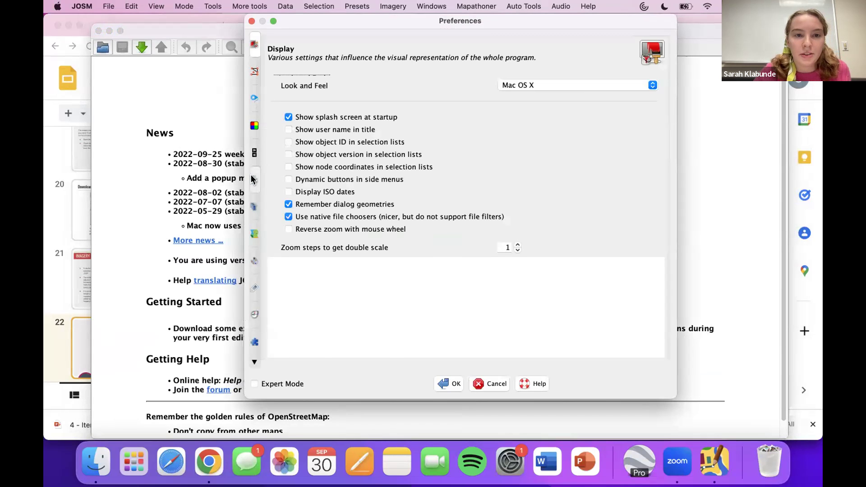
click(254, 180)
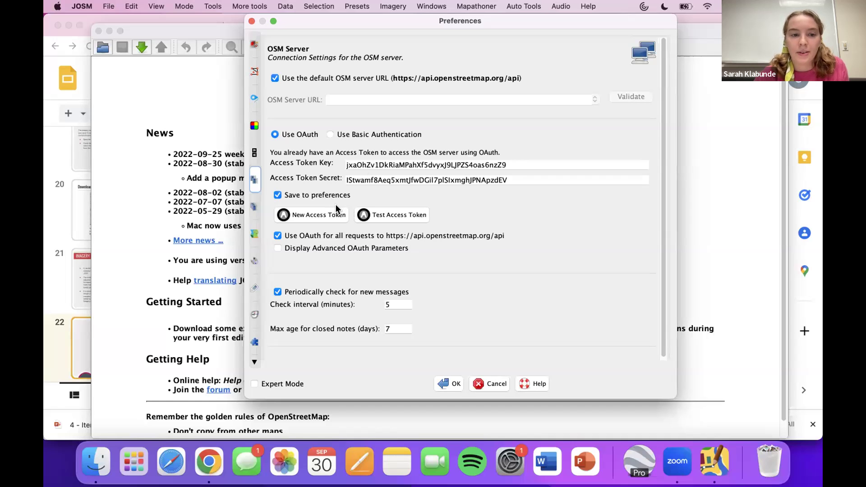
Review the installed plugins in the preferences, and search all plugins for "buildings".
click(255, 341)
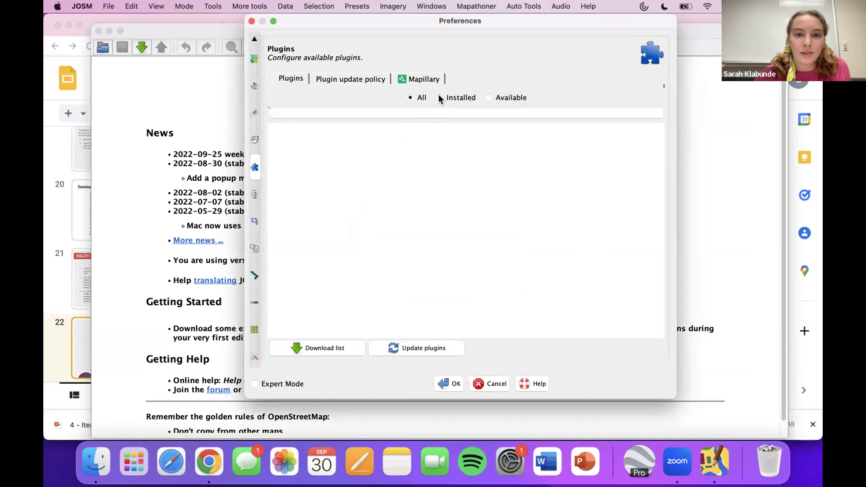
click(465, 101)
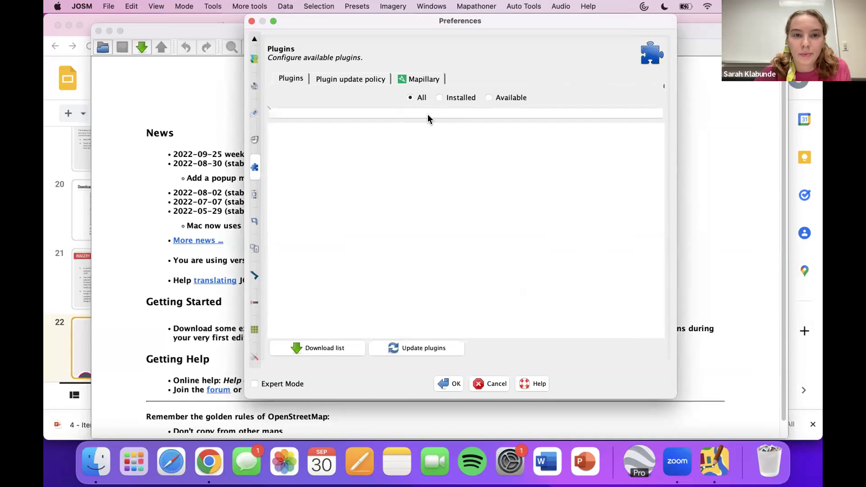
scroll(388, 145, down, 4)
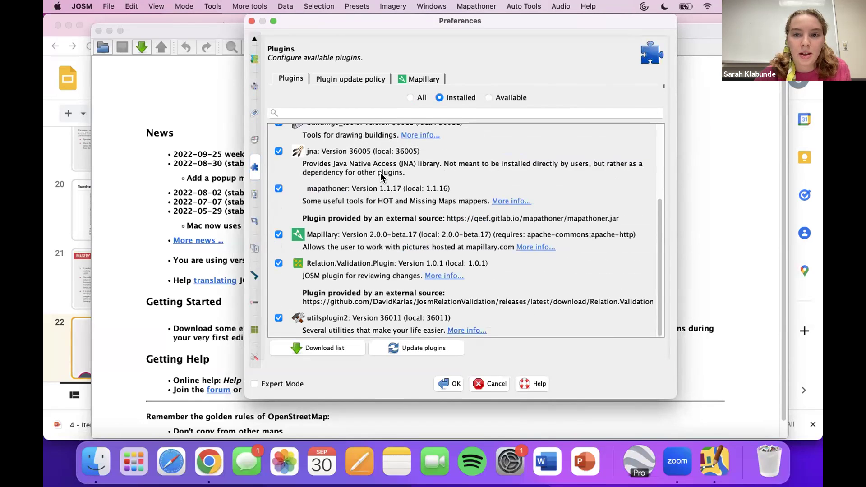
scroll(383, 179, up, 4)
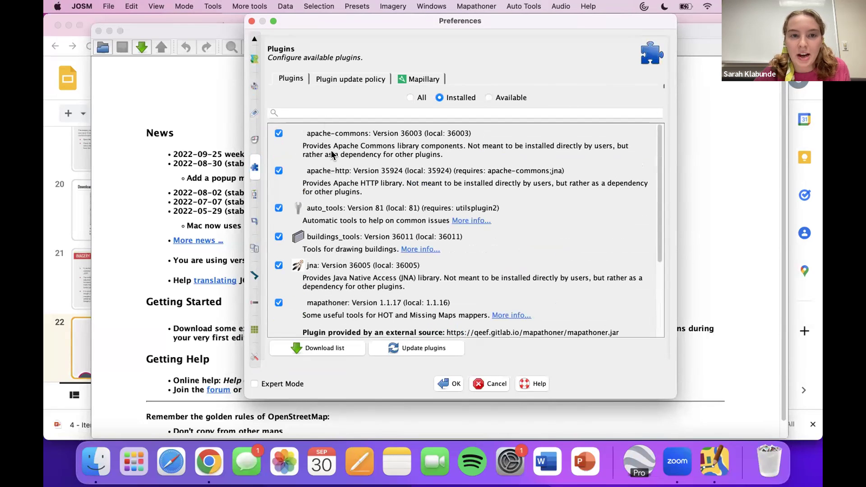
click(411, 99)
click(394, 112)
text(buildings)
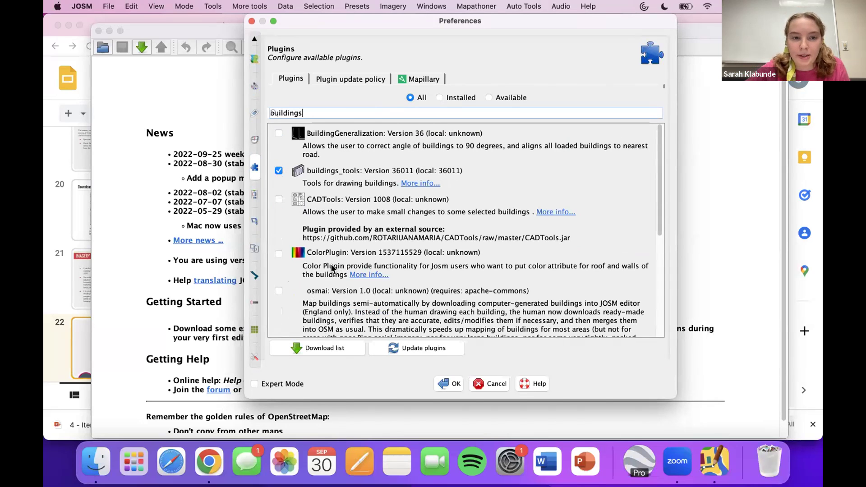
Check the permitted actions in the Remote Control settings and close the preferences without saving.
click(252, 306)
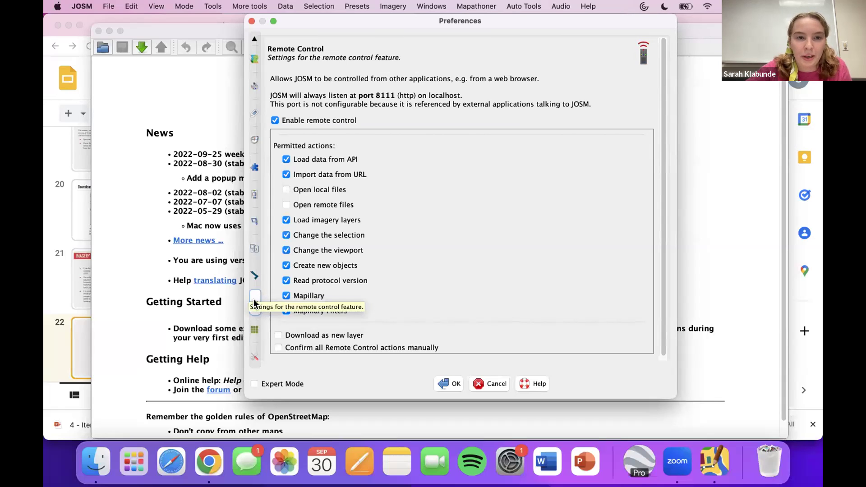
click(481, 383)
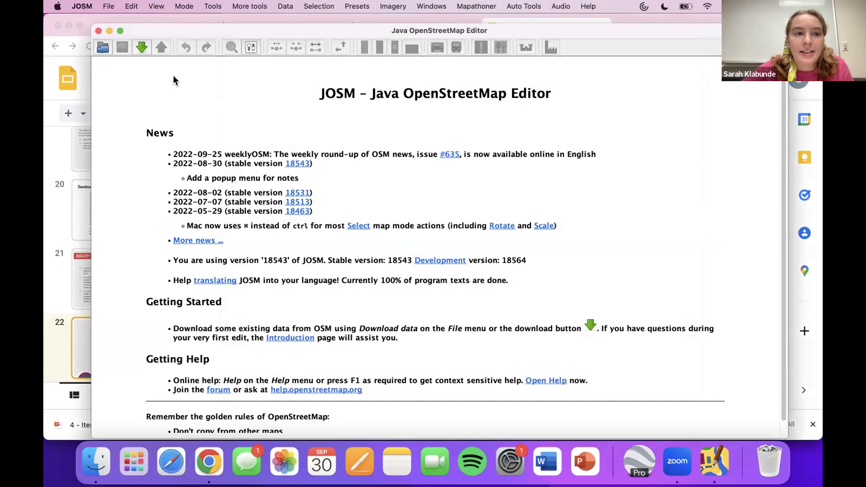
click(143, 48)
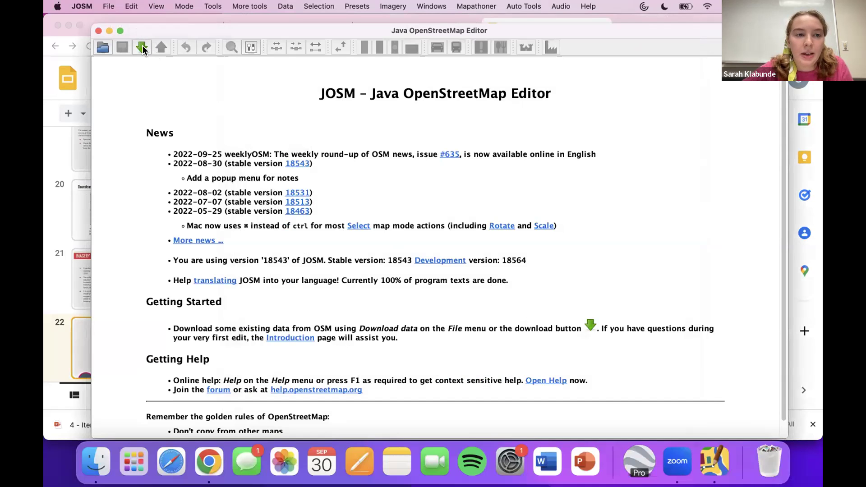
click(109, 6)
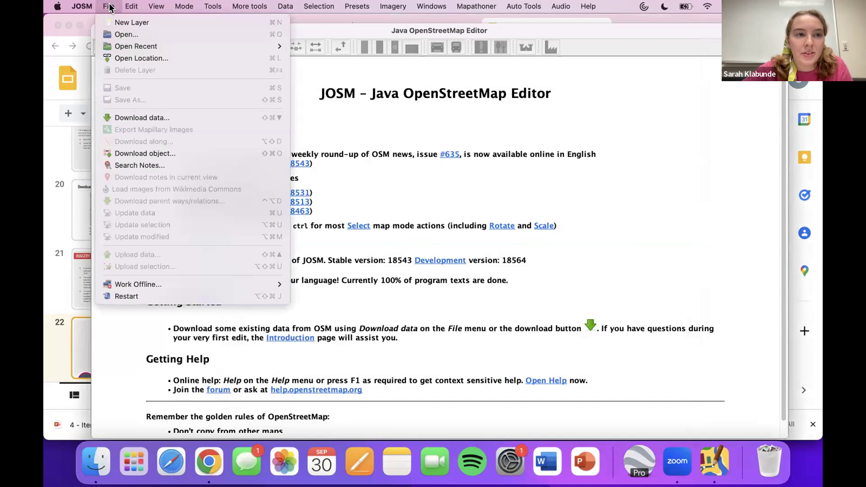
click(122, 59)
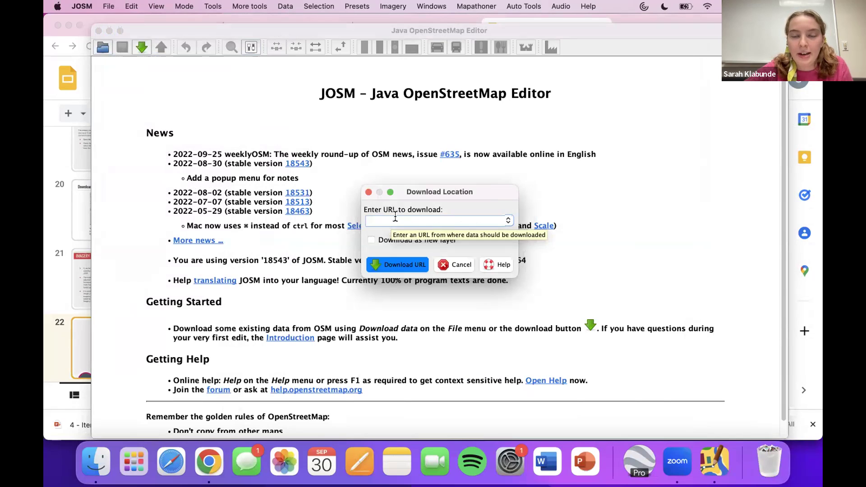
click(447, 261)
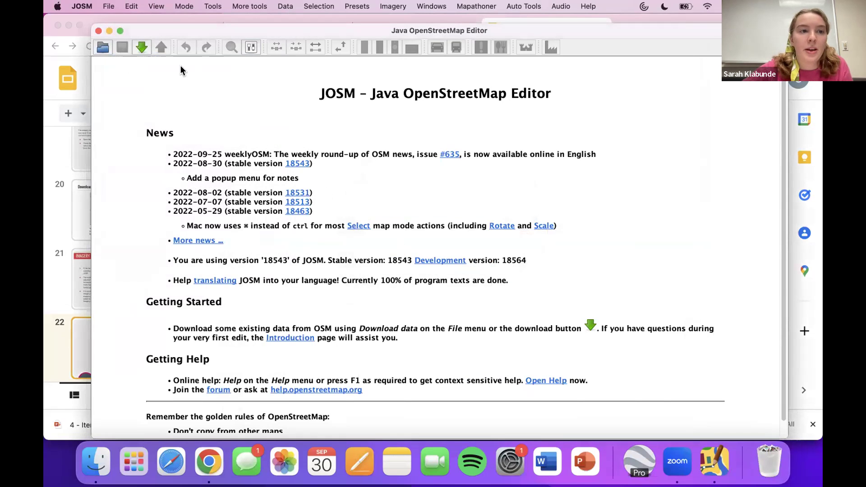
Download OpenStreetMap data for a rectangular area around DE 48, northwest of Wilmington, selected on the slippy map.
click(140, 47)
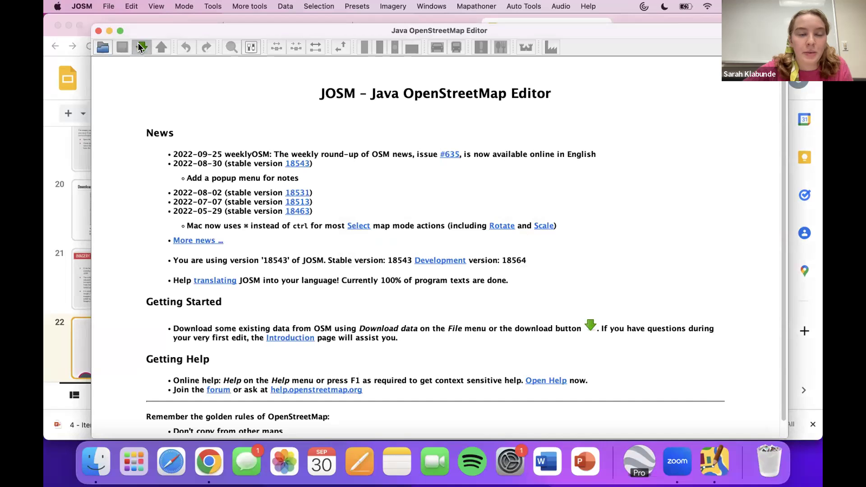
click(141, 47)
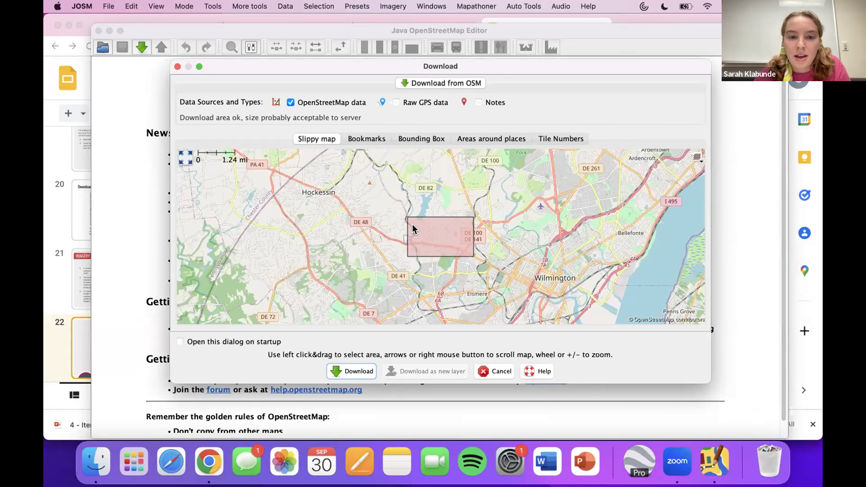
scroll(413, 229, up, 1)
drag(380, 200, 508, 288)
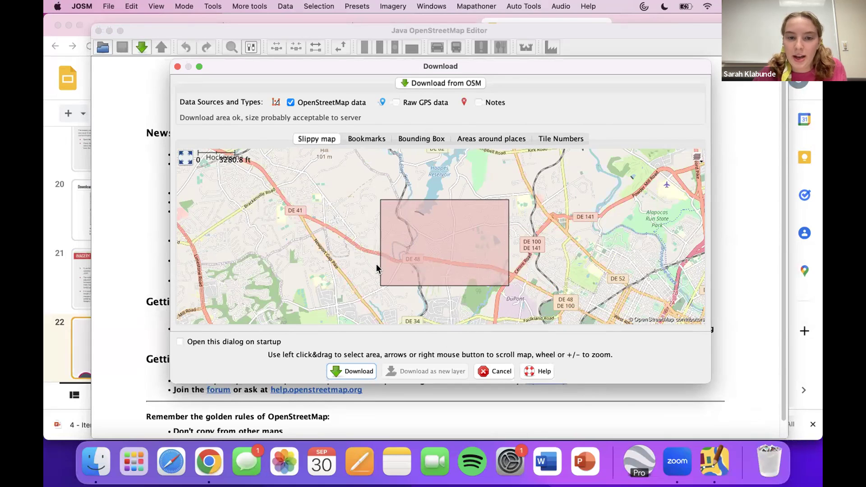
click(353, 372)
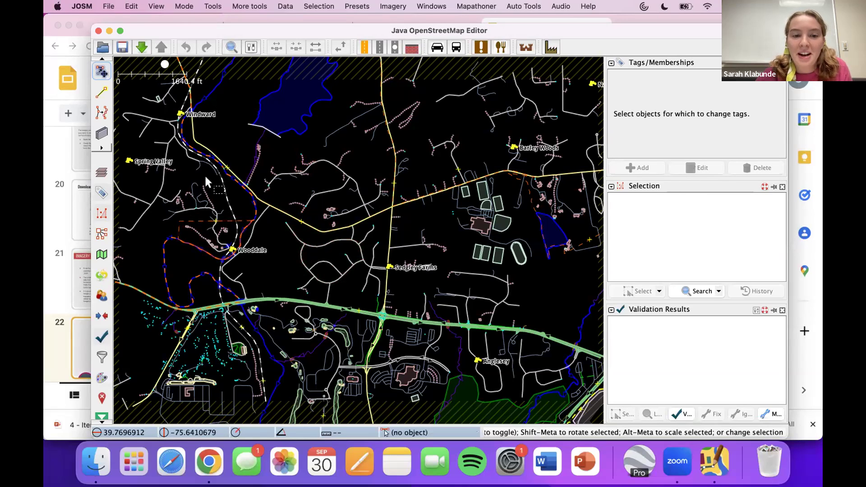
Add Bing aerial imagery as the background and inspect the houses around Mozart Drive West.
click(388, 7)
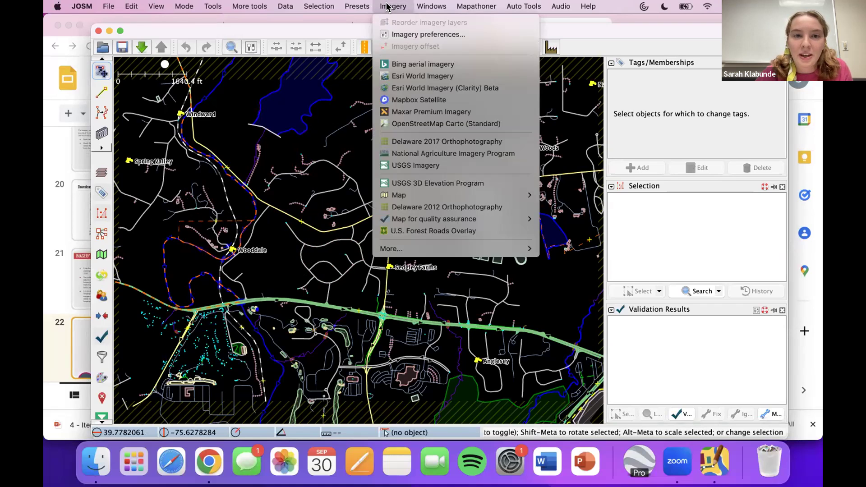
click(409, 66)
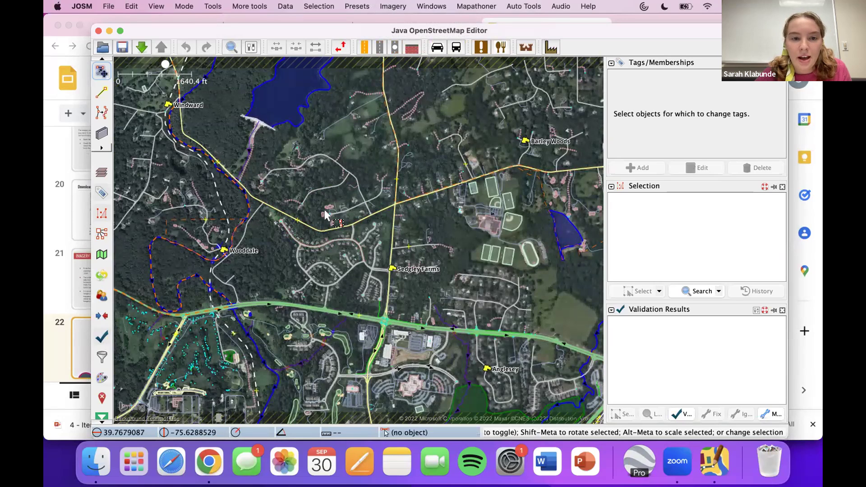
scroll(351, 220, up, 5)
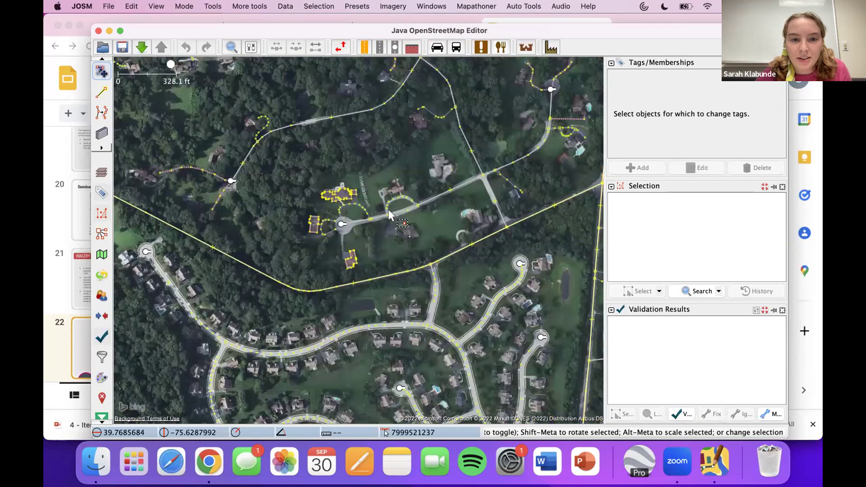
scroll(359, 257, up, 3)
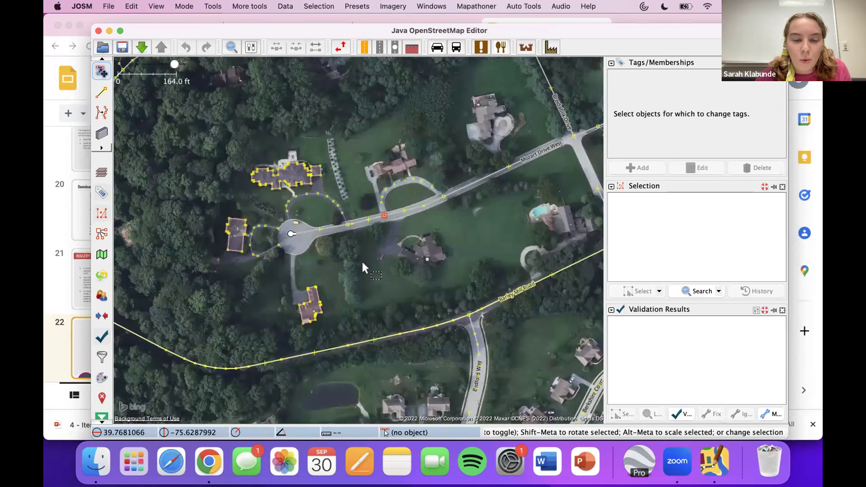
scroll(332, 248, up, 2)
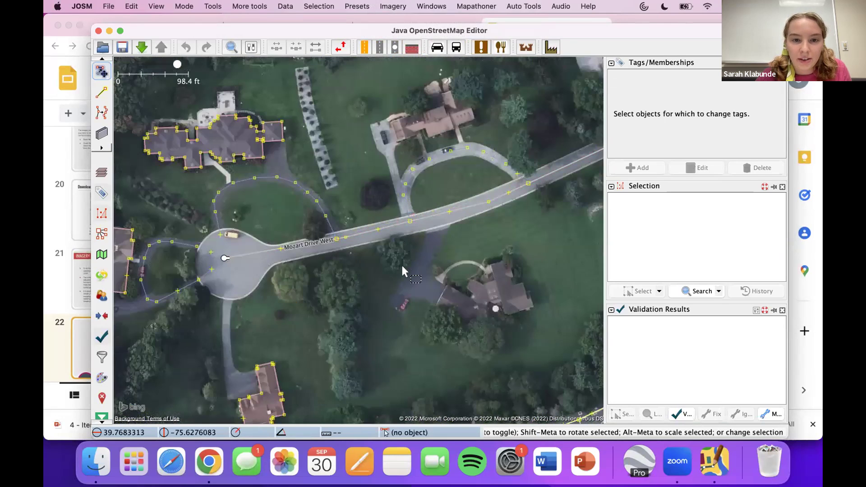
scroll(401, 263, down, 2)
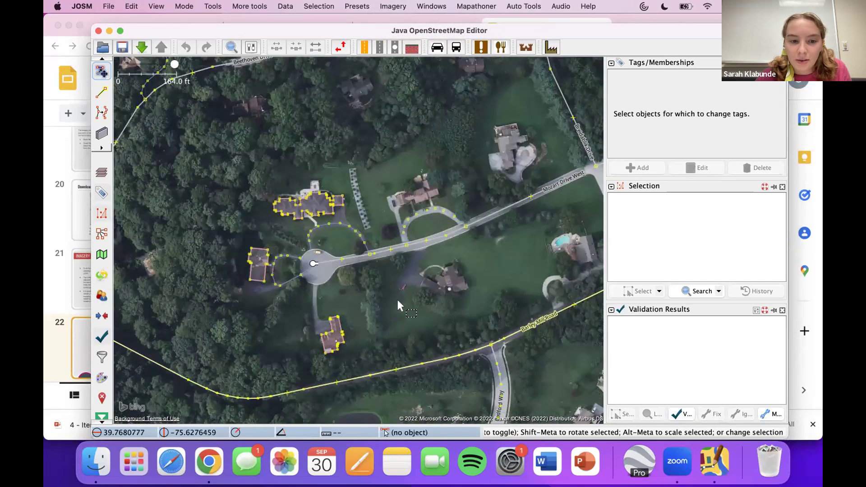
scroll(401, 303, down, 2)
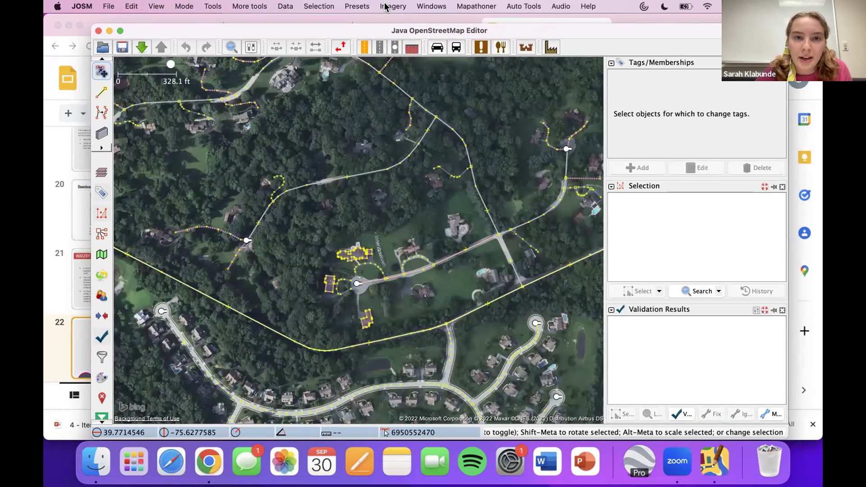
Add Maxar Premium Imagery as the background and compare it with the building outlines near Mozart Drive West.
click(386, 6)
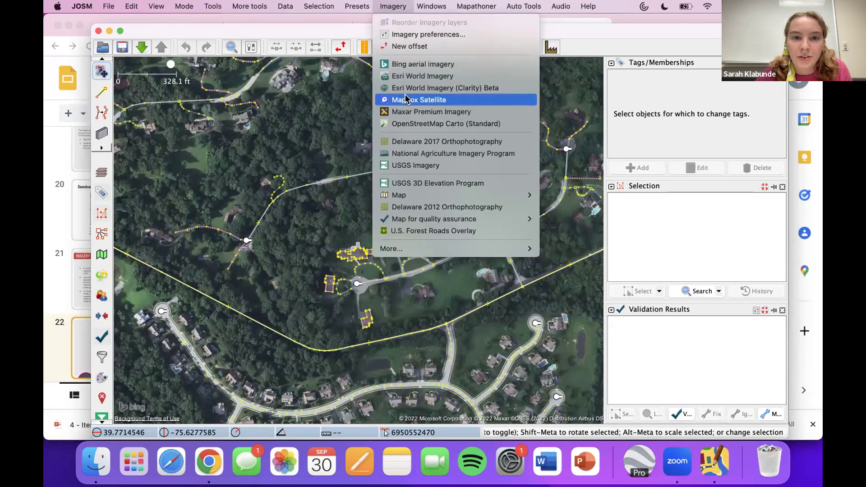
click(406, 112)
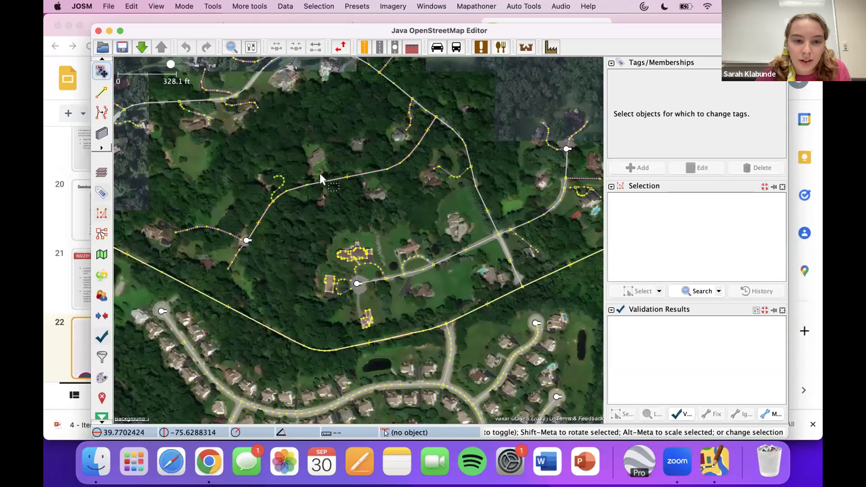
scroll(238, 219, up, 2)
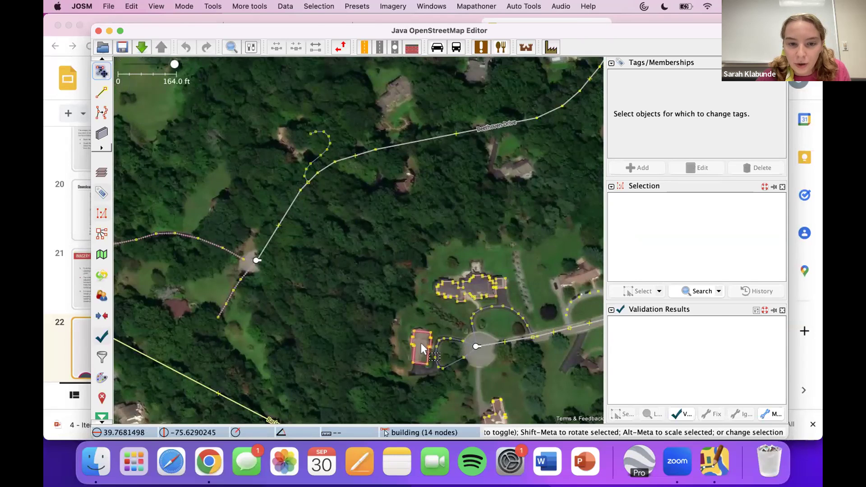
scroll(421, 343, up, 2)
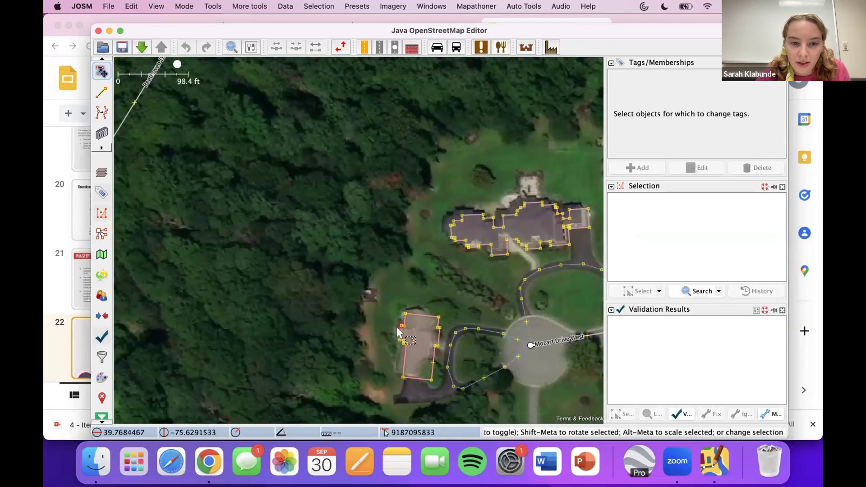
Switch the background back to Bing aerial imagery and view the surrounding neighbourhood.
click(381, 6)
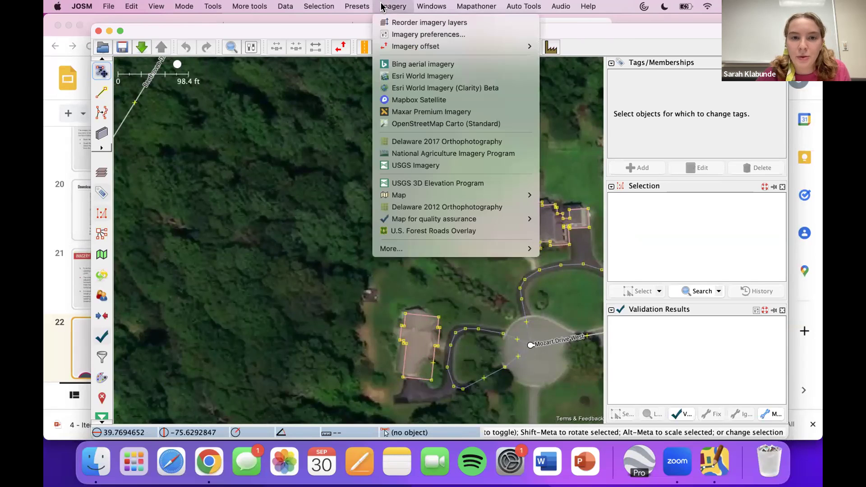
click(407, 59)
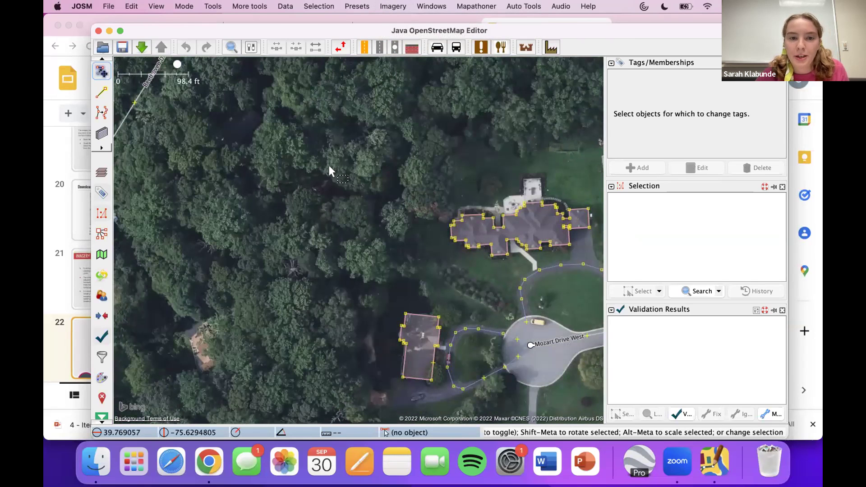
scroll(325, 160, down, 4)
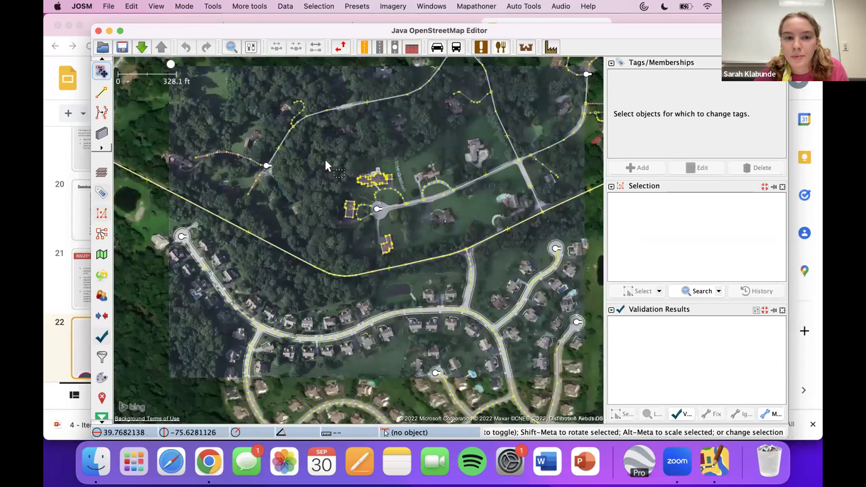
click(394, 6)
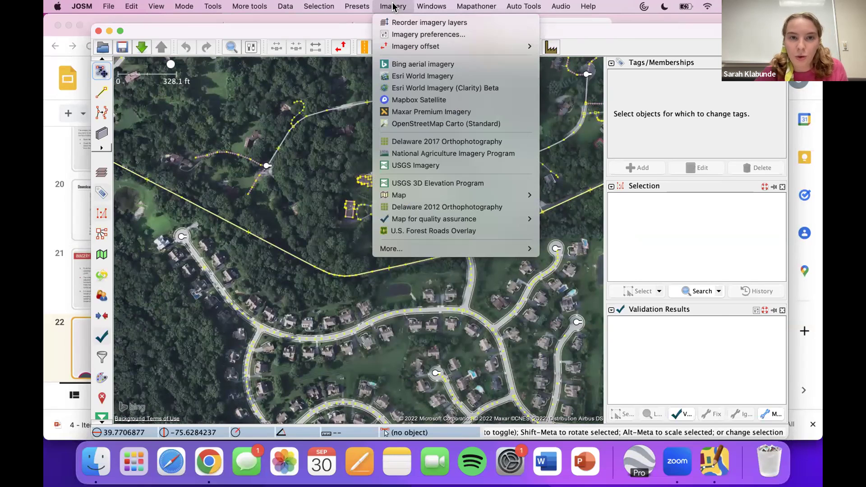
mouse_move(413, 46)
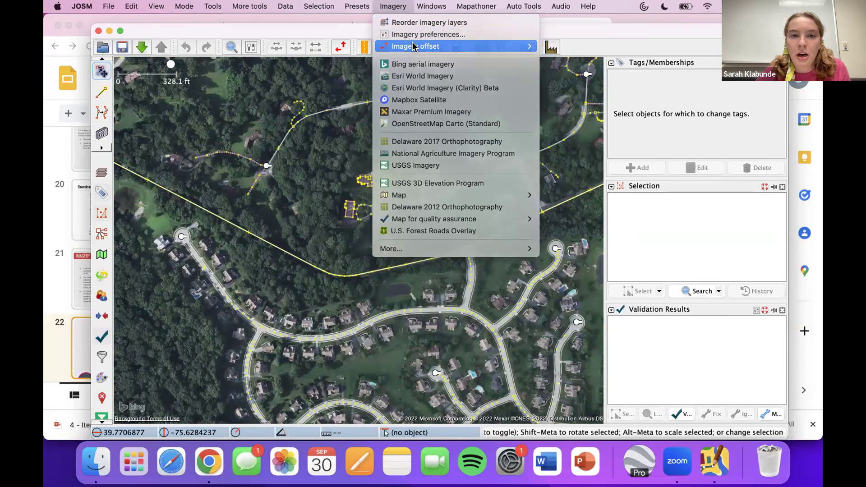
click(402, 64)
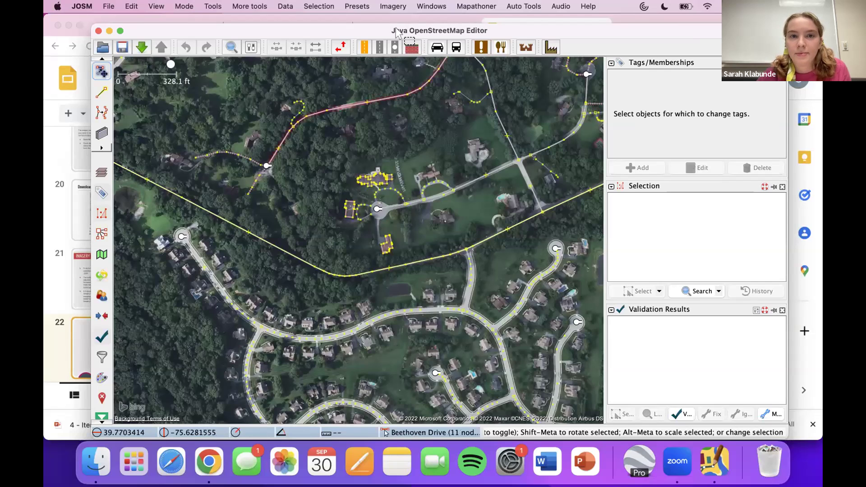
Try to adjust the imagery offset of the Bing aerial imagery layer, without applying a new offset.
click(399, 6)
click(398, 35)
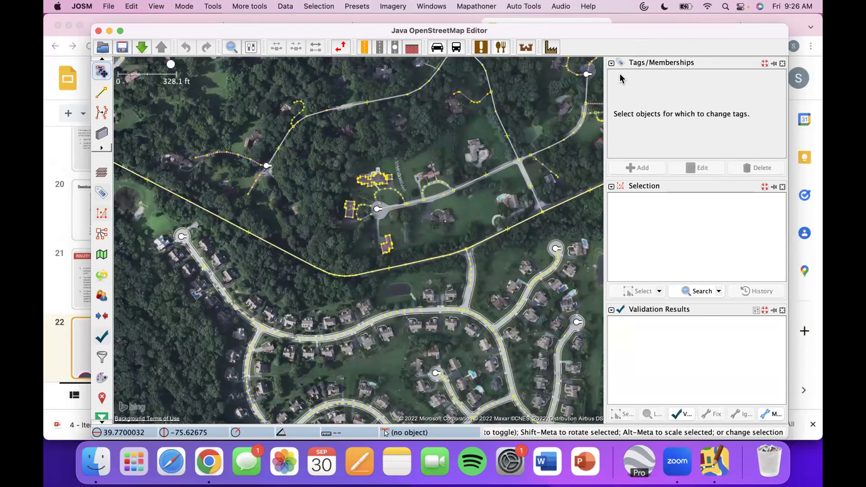
click(392, 7)
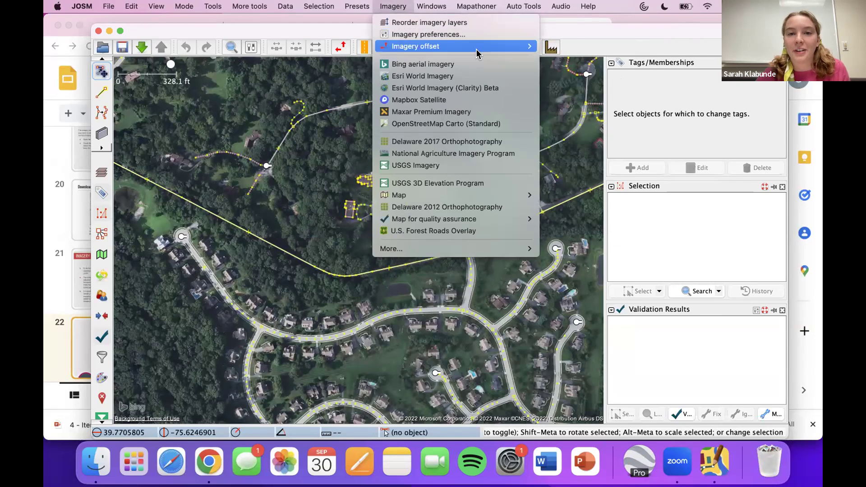
mouse_move(484, 45)
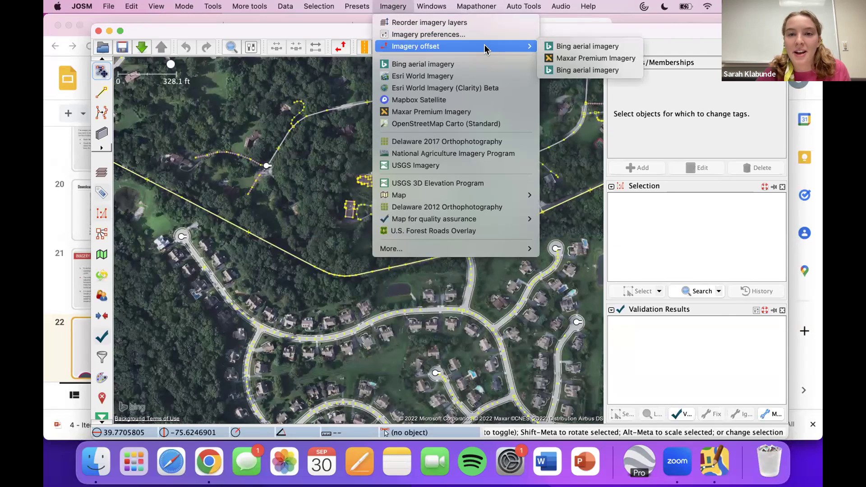
click(559, 47)
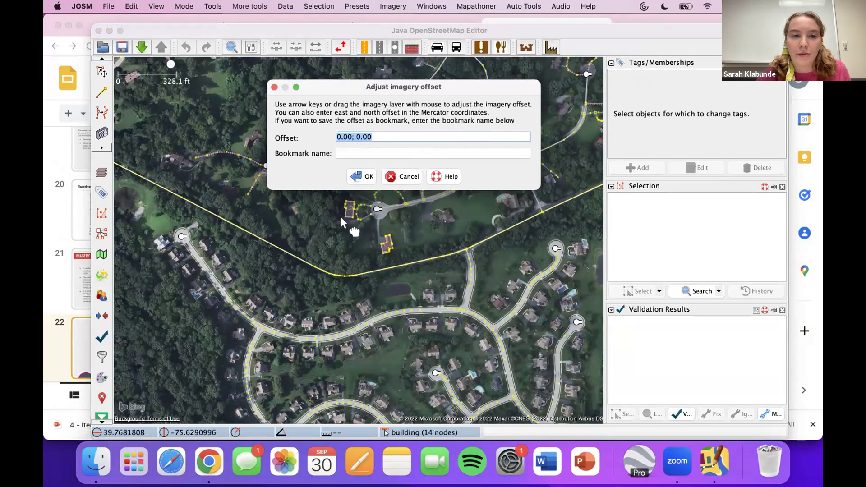
click(315, 209)
scroll(304, 220, right, 5)
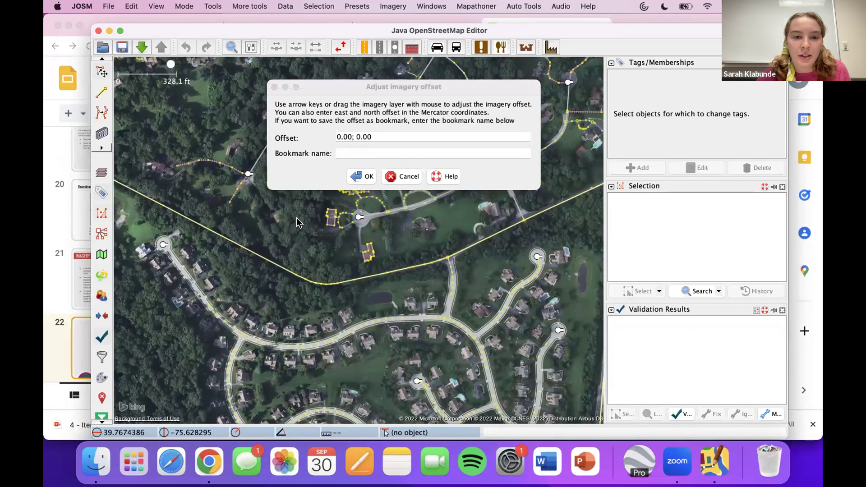
scroll(303, 224, left, 3)
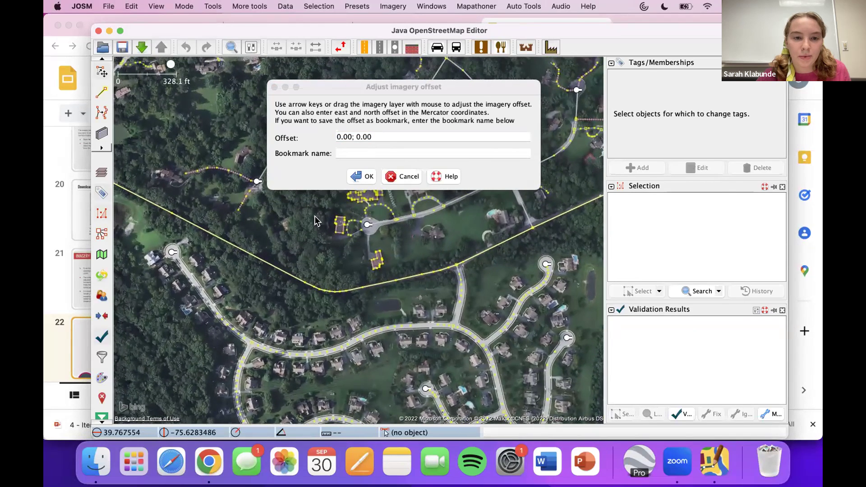
scroll(316, 215, left, 3)
scroll(319, 215, right, 2)
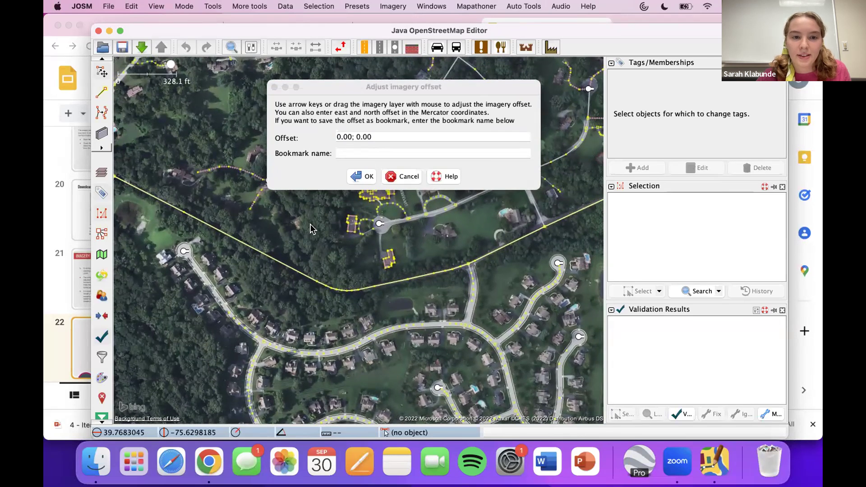
scroll(308, 223, right, 2)
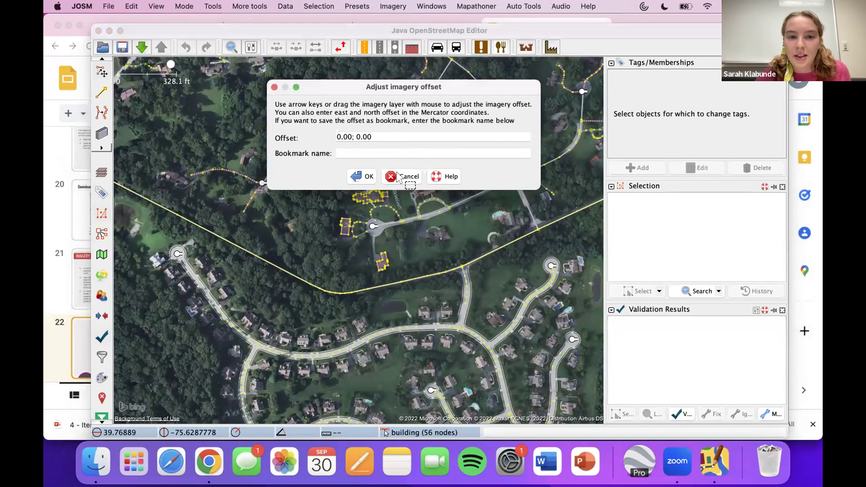
click(399, 176)
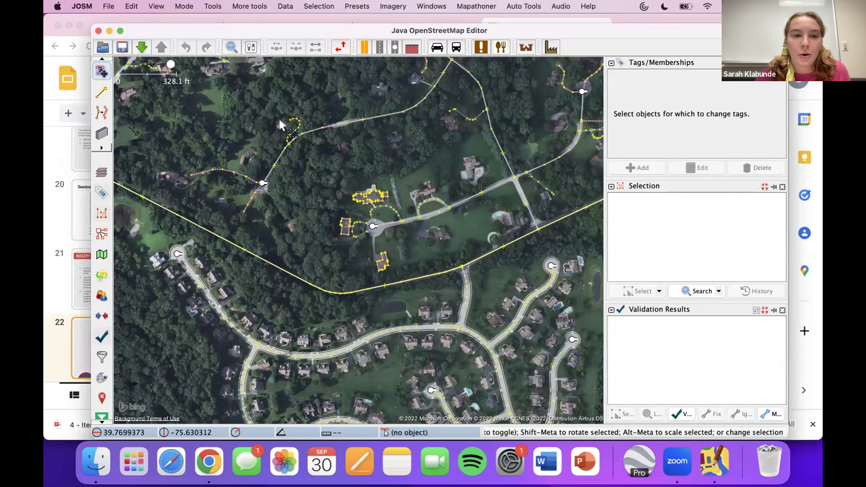
Switch to the Introduction to JOSM presentation in Google Slides and start its slideshow.
click(59, 210)
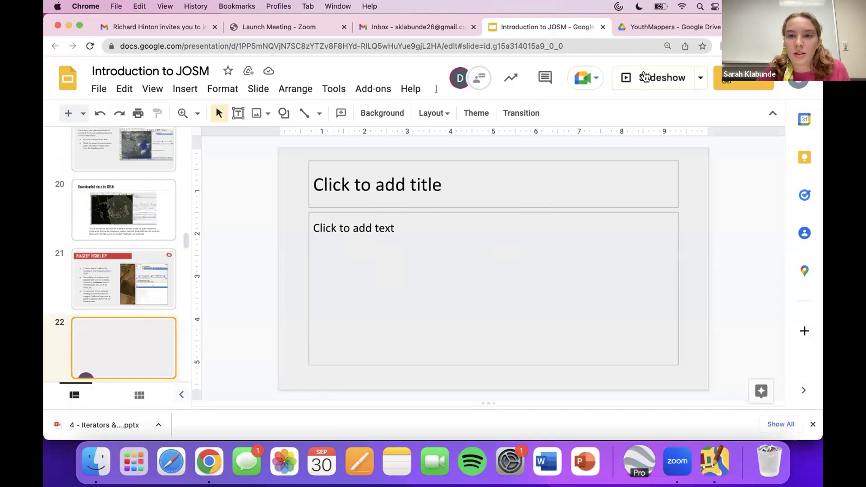
click(644, 78)
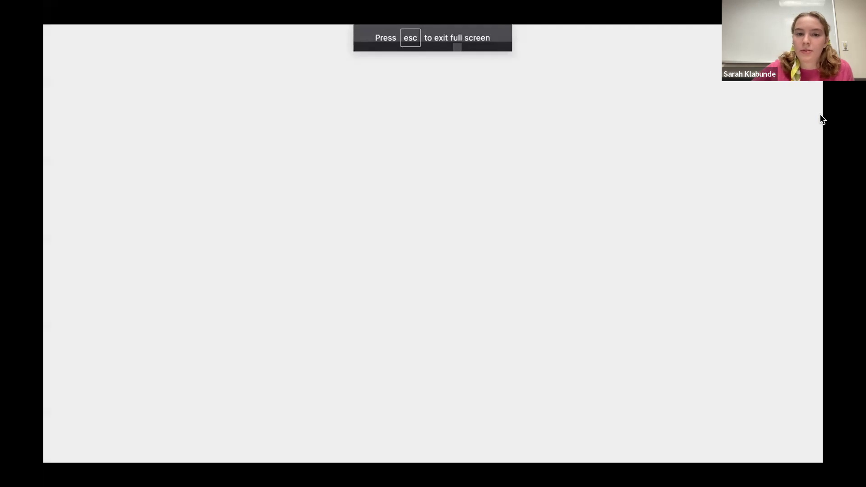
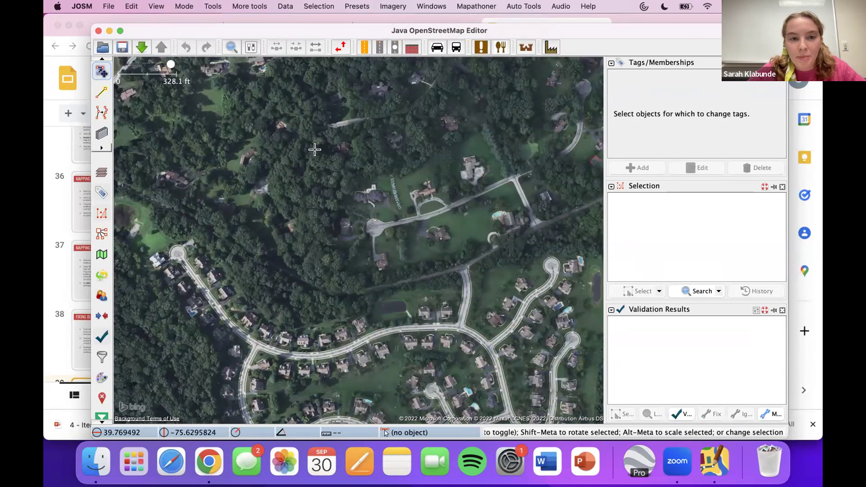
Draw a closed four-node outline about 690 ft around in the woods northwest of the cul-de-sac houses and square its corners.
key(a)
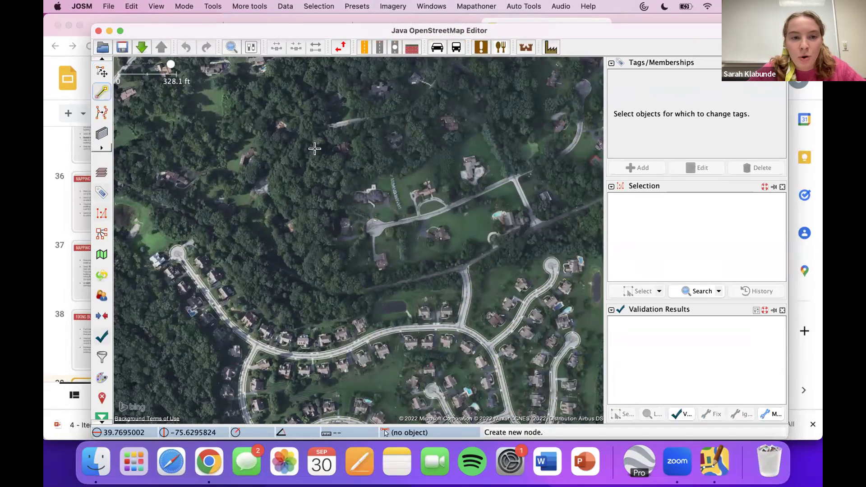
click(280, 150)
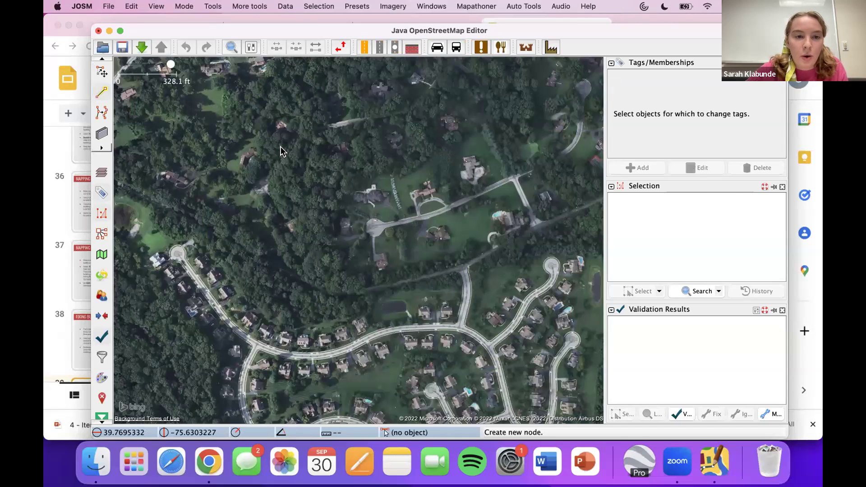
click(281, 184)
click(309, 184)
click(309, 152)
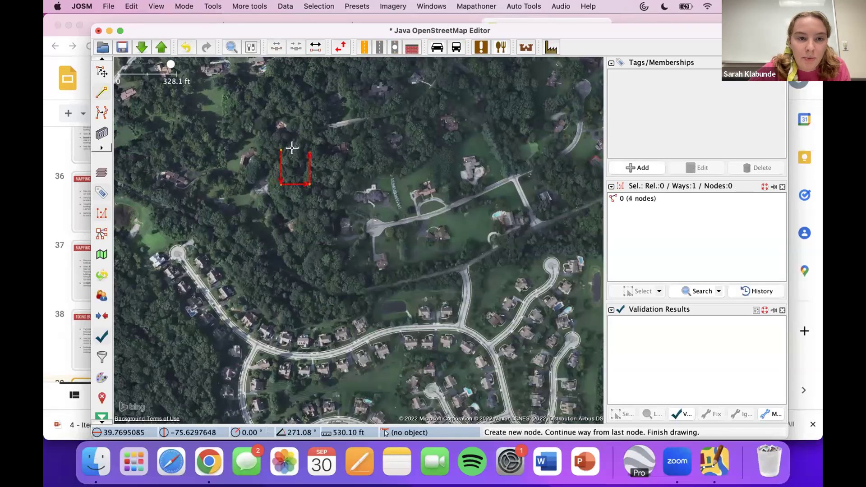
click(281, 149)
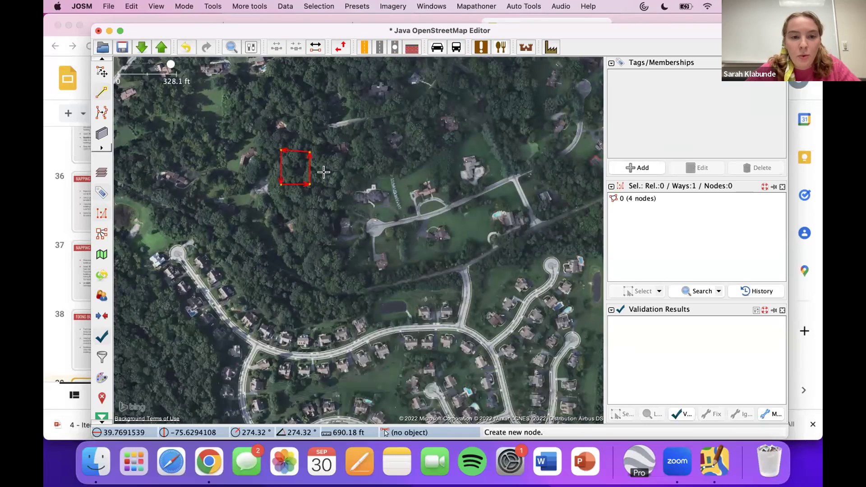
key(s)
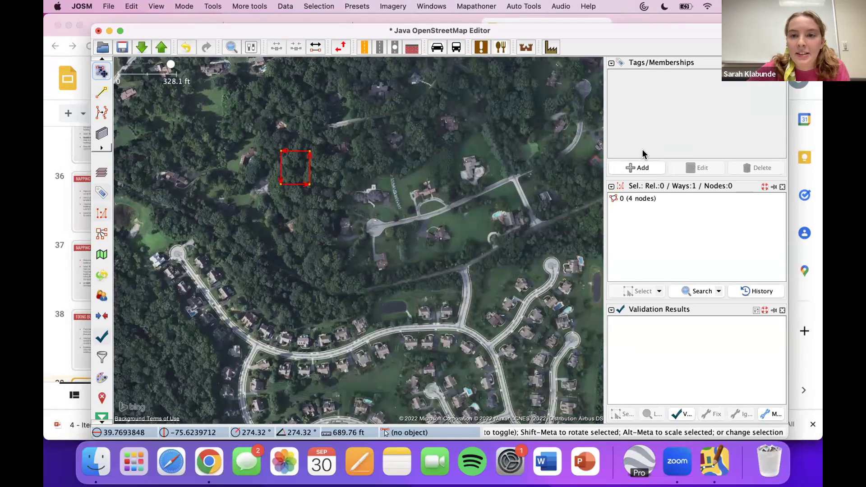
Tag the new four-node outline as building=yes and deselect it.
click(633, 167)
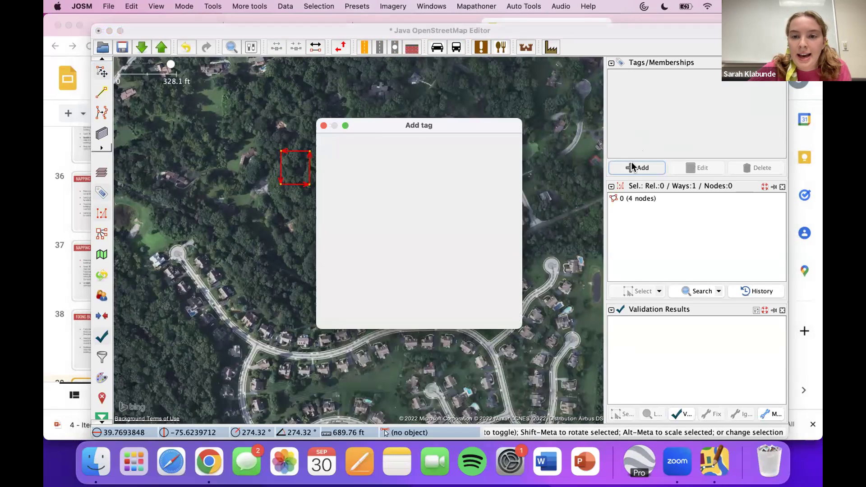
click(495, 167)
drag(354, 167, 312, 168)
text(building)
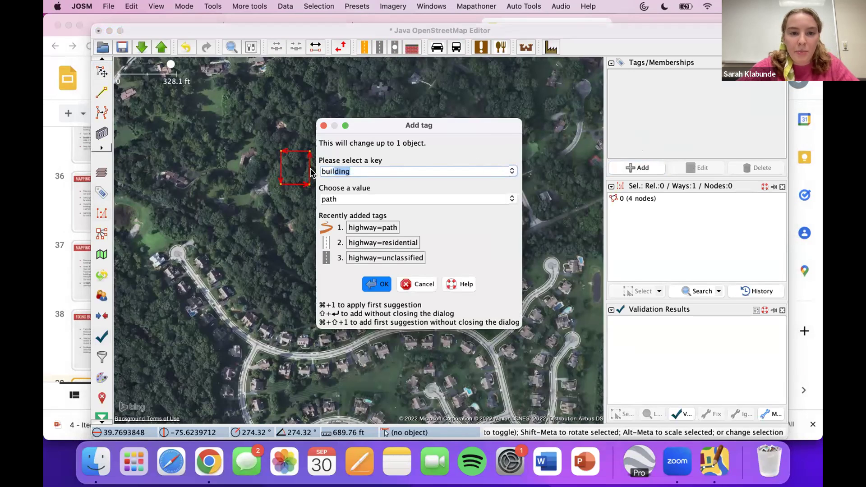
click(342, 194)
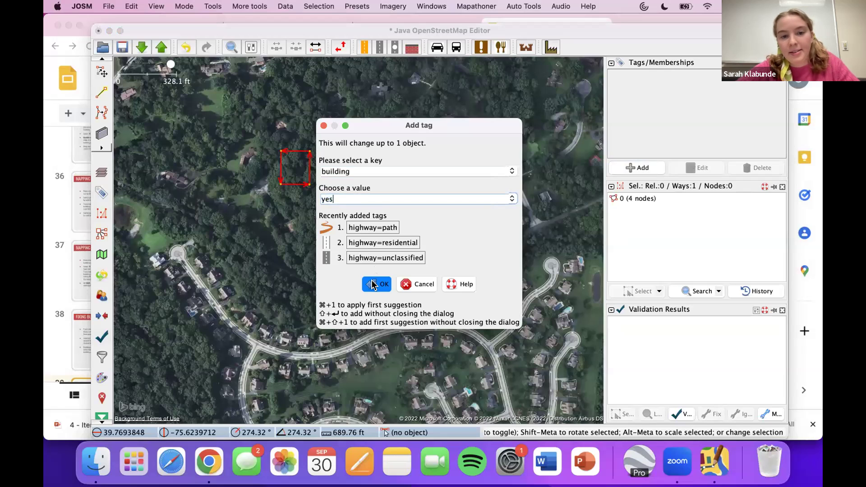
click(373, 284)
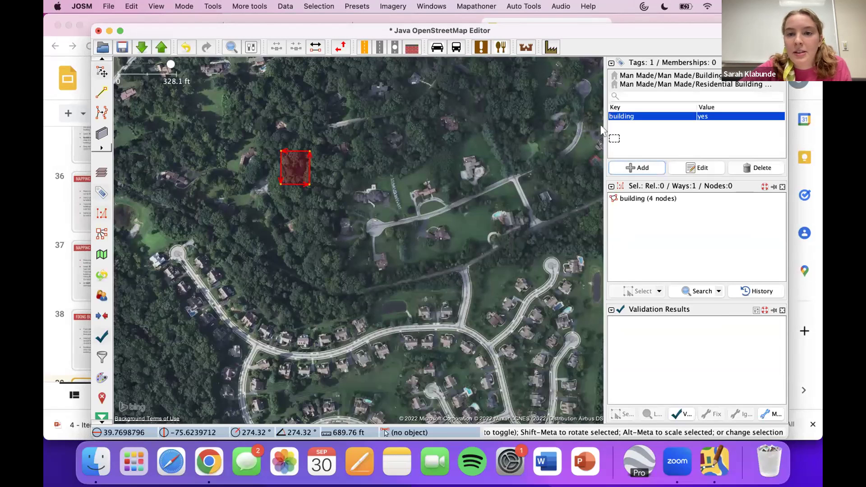
click(497, 137)
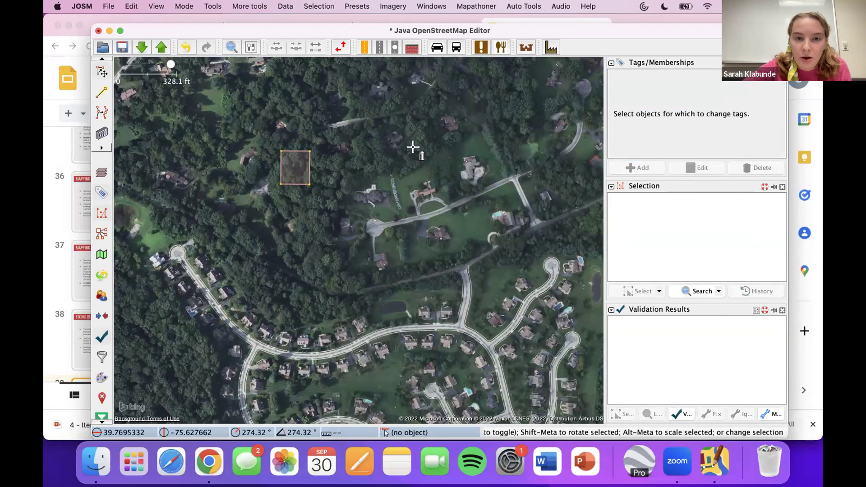
Draw a circular building about 200 ft across, northeast of the square building.
key(b)
click(348, 112)
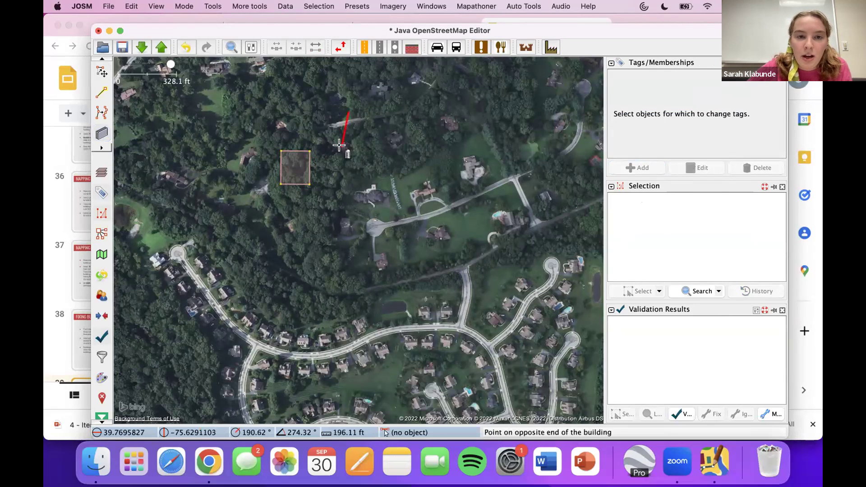
click(346, 148)
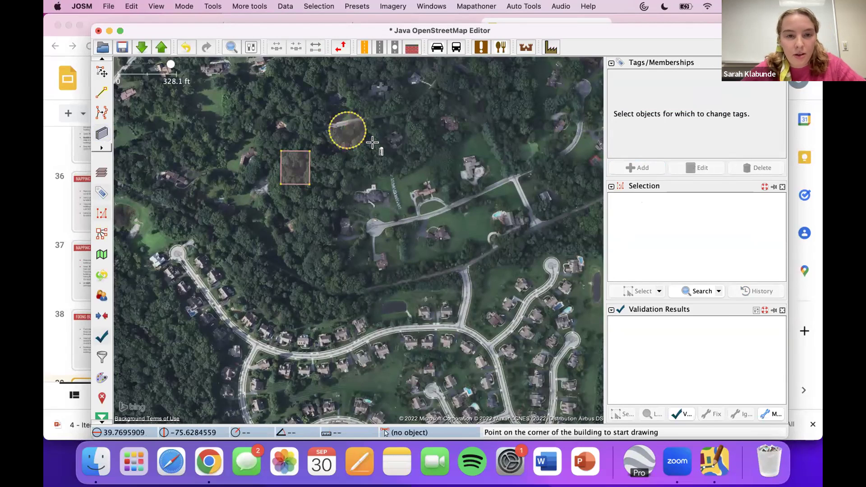
Draw two rectangular buildings east of the circular one, about 260 ft long and, just south of it, about 110 ft long.
click(397, 114)
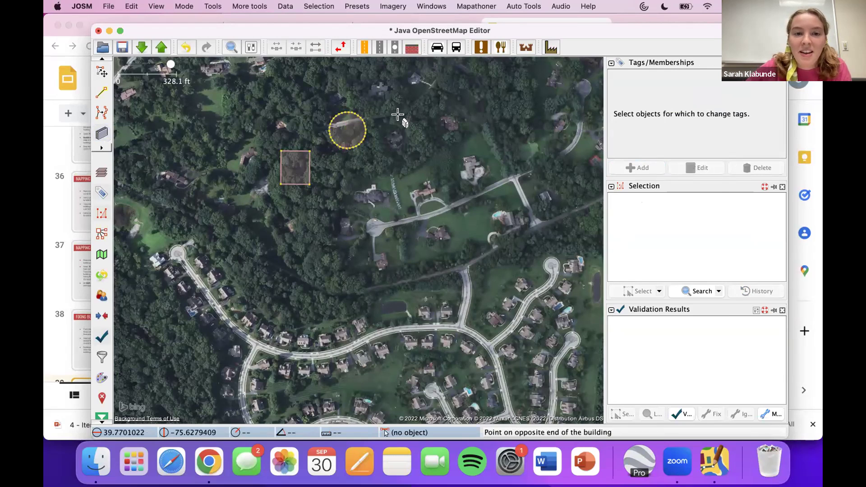
click(402, 141)
click(448, 130)
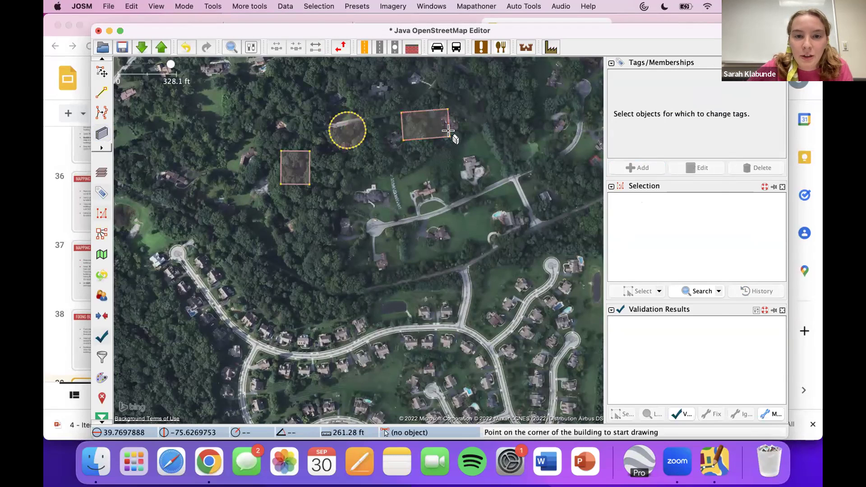
click(410, 155)
click(416, 168)
click(434, 162)
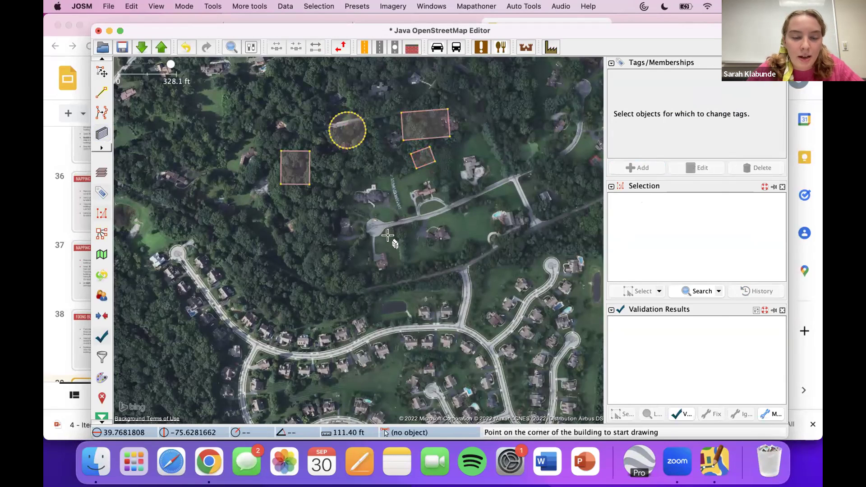
Draw a rectangular building about 180 ft long in the woods east of the western cul-de-sac and select it.
click(216, 236)
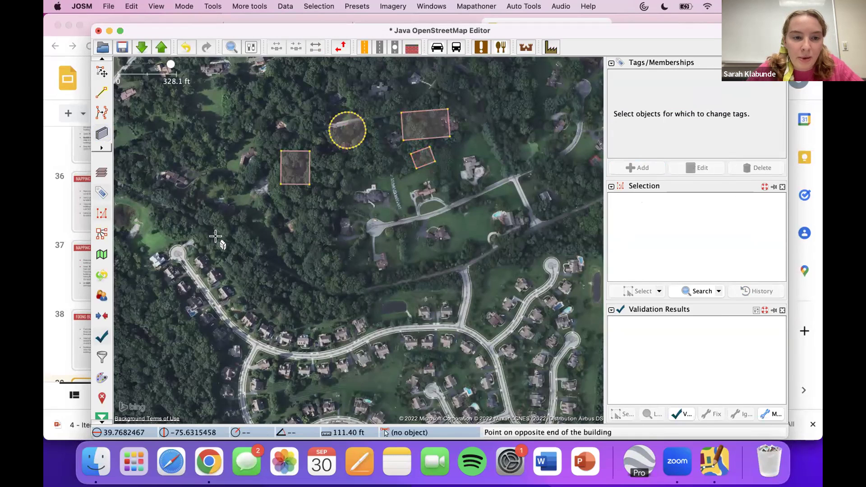
click(218, 254)
click(250, 253)
key(s)
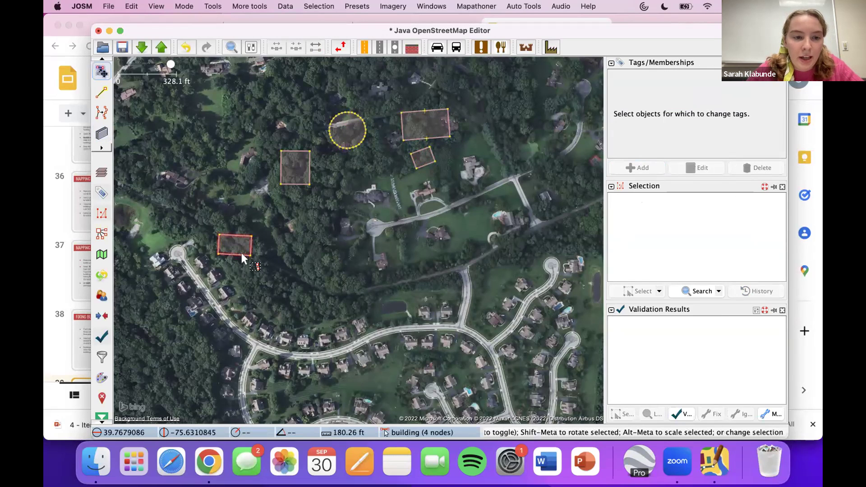
click(242, 254)
Draw three more adjoining rectangular buildings along the south and east sides of the selected building.
key(b)
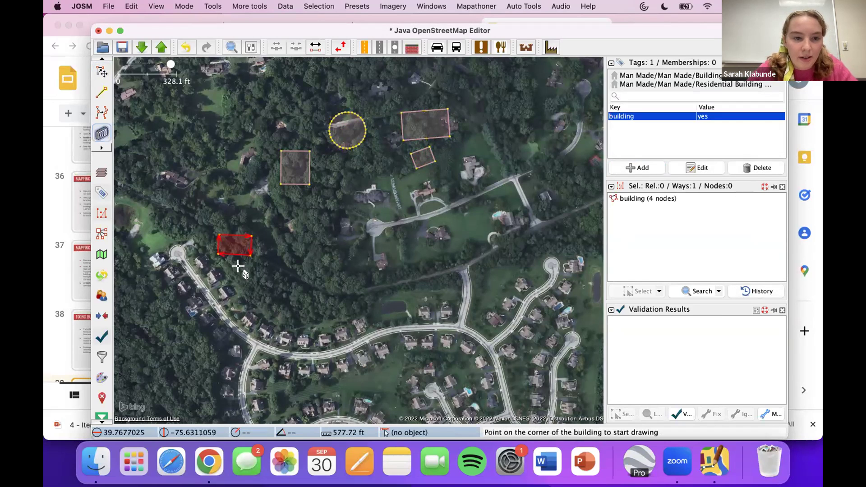
click(218, 253)
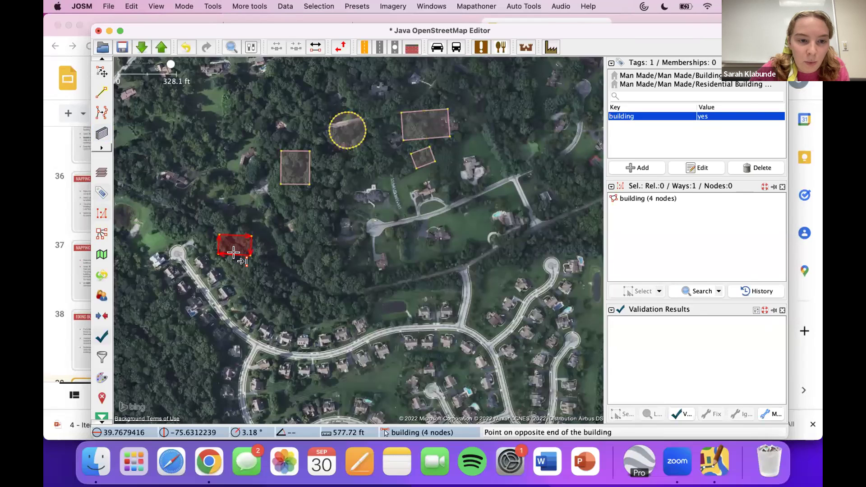
click(234, 276)
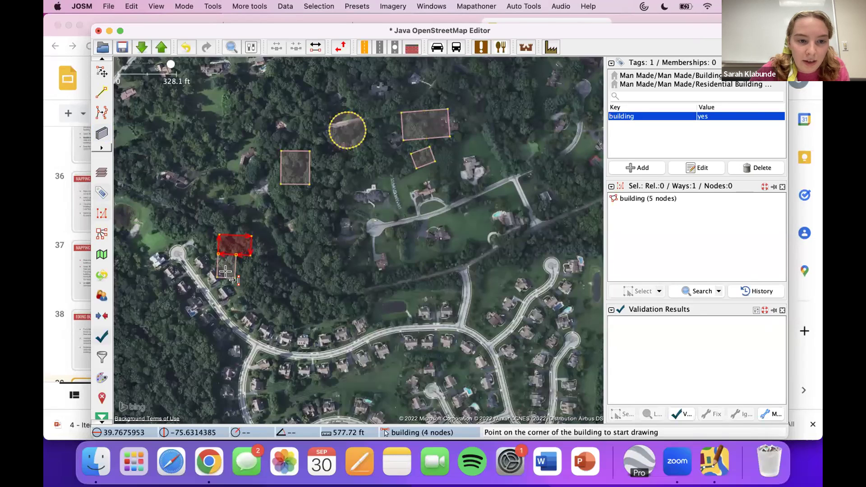
click(235, 269)
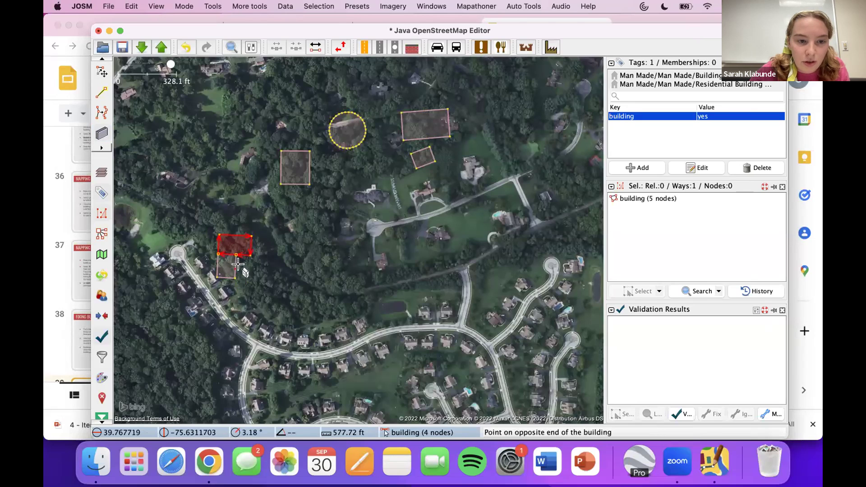
click(261, 276)
click(250, 235)
click(266, 282)
Select all four adjoining rectangular buildings and join their overlapping areas into a single building with a courtyard.
key(s)
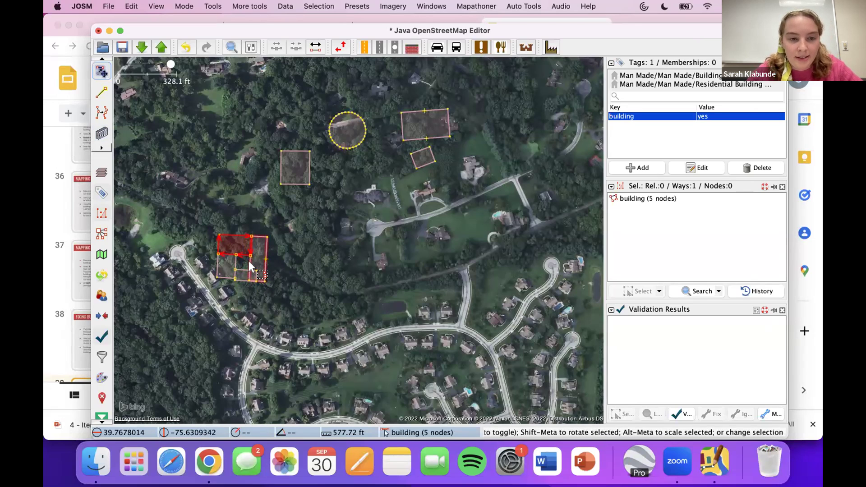
shift+click(244, 272)
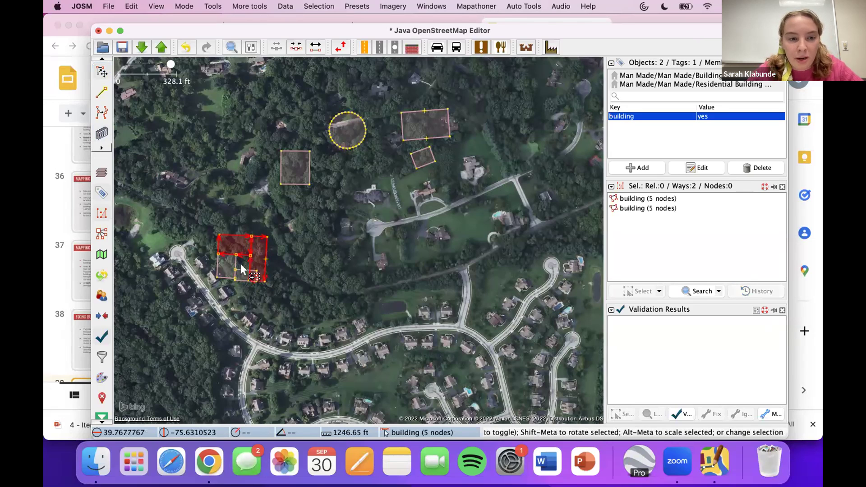
shift+click(236, 265)
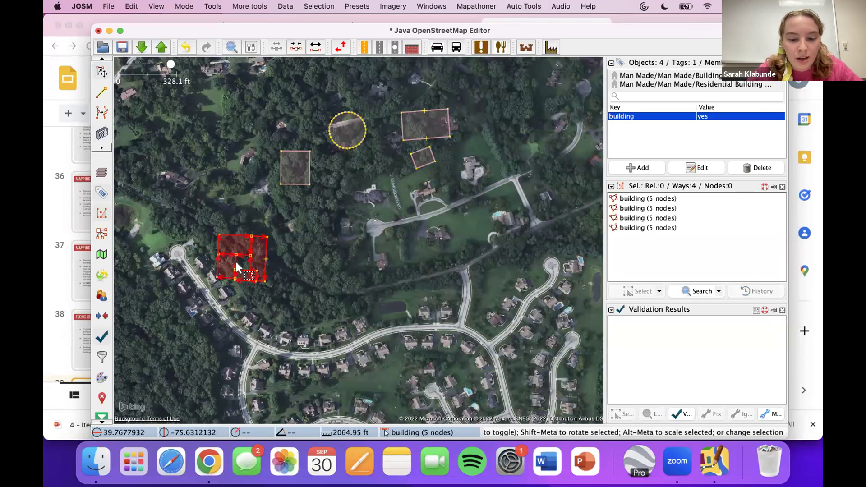
key(shift+j)
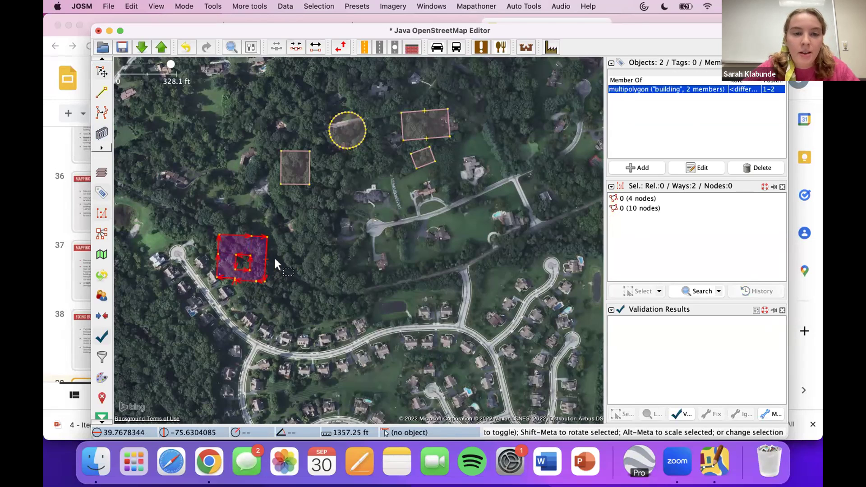
Move the standalone square building slightly southwest.
click(297, 183)
mouse_move(297, 183)
mouse_down()
mouse_move(299, 200)
mouse_move(290, 195)
mouse_move(298, 181)
mouse_move(300, 192)
mouse_move(281, 190)
mouse_move(291, 187)
mouse_up()
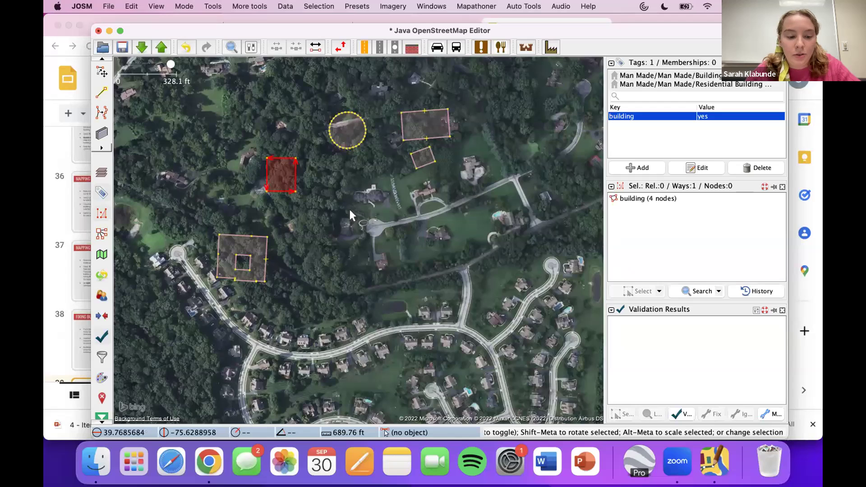
Draw two circular buildings about 125 ft across, one southeast of the square building and one just northeast of the nearby cul-de-sac.
key(b)
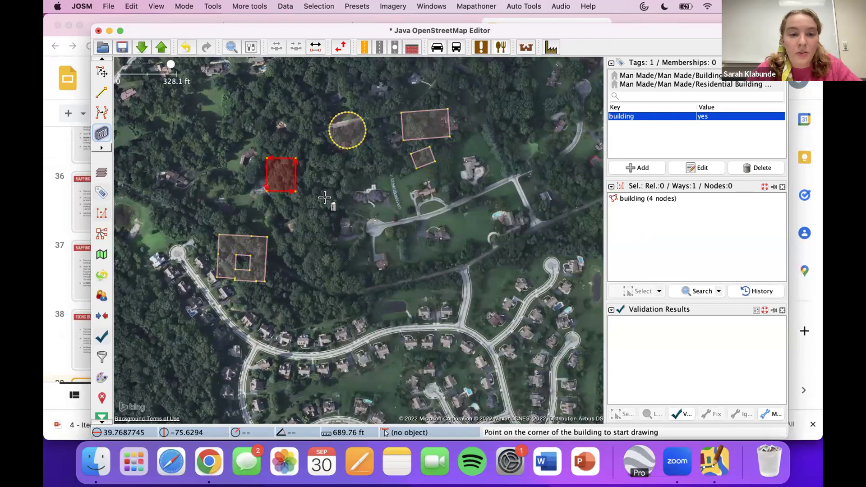
click(322, 209)
click(347, 212)
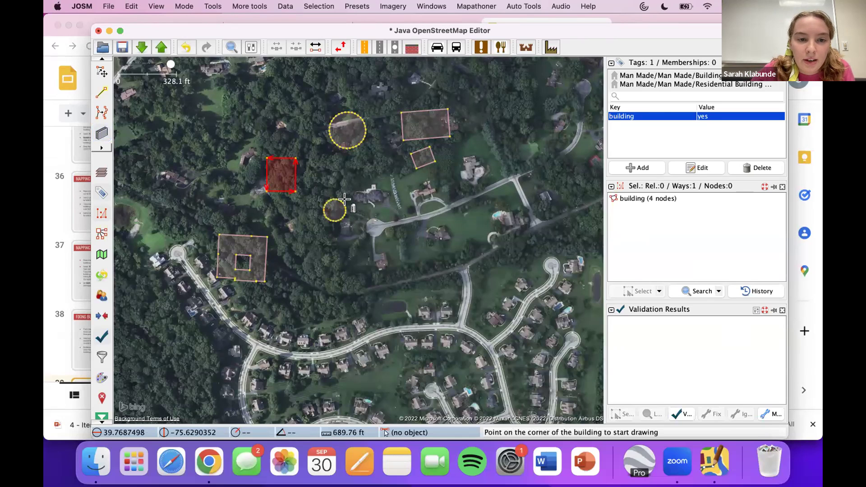
key(s)
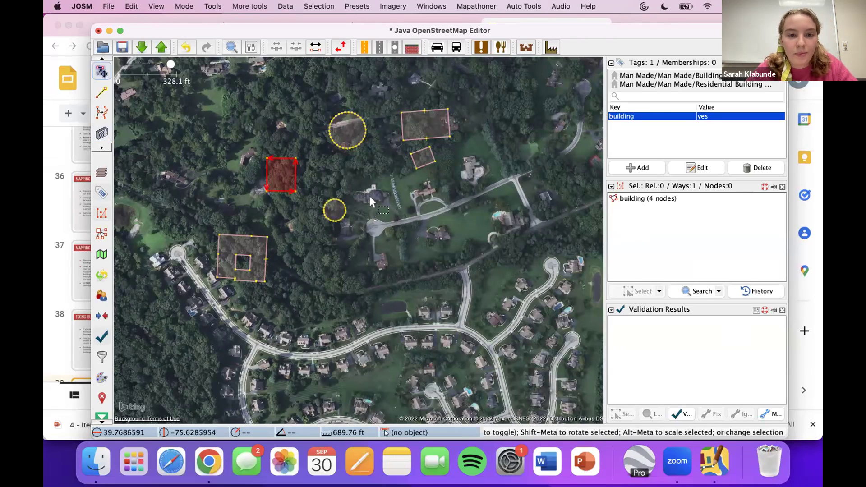
key(b)
click(384, 216)
click(397, 200)
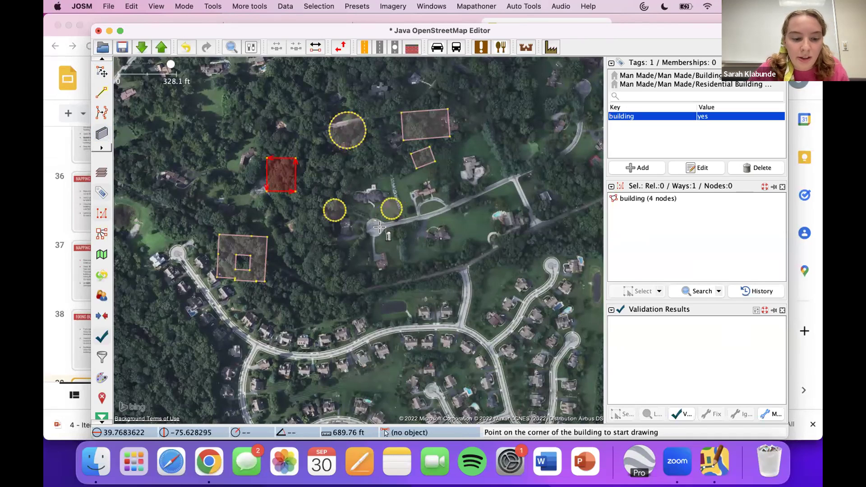
key(s)
Place a single standalone node south of the central cul-de-sac and clear the selection.
key(a)
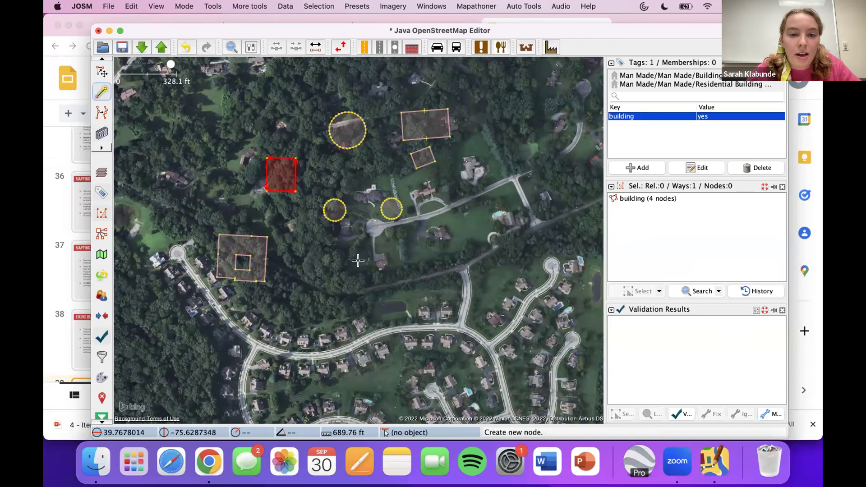
click(361, 263)
key(s)
click(384, 271)
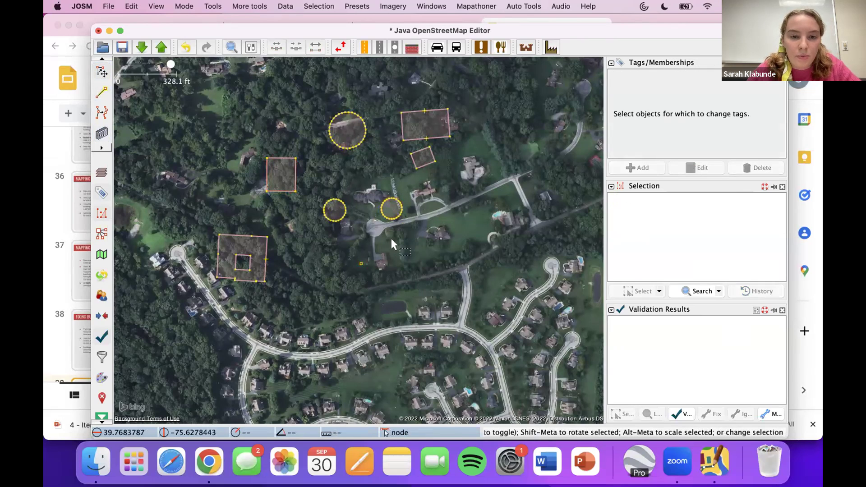
Draw a closed eight-node way north of the short road's end and align its nodes in a circle about 170 ft across.
key(a)
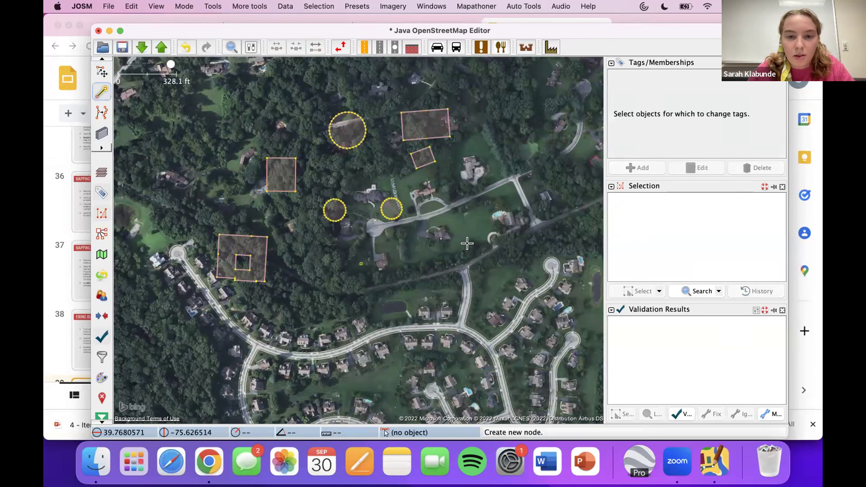
click(464, 243)
click(457, 254)
click(461, 262)
click(472, 264)
click(484, 260)
click(489, 249)
click(480, 240)
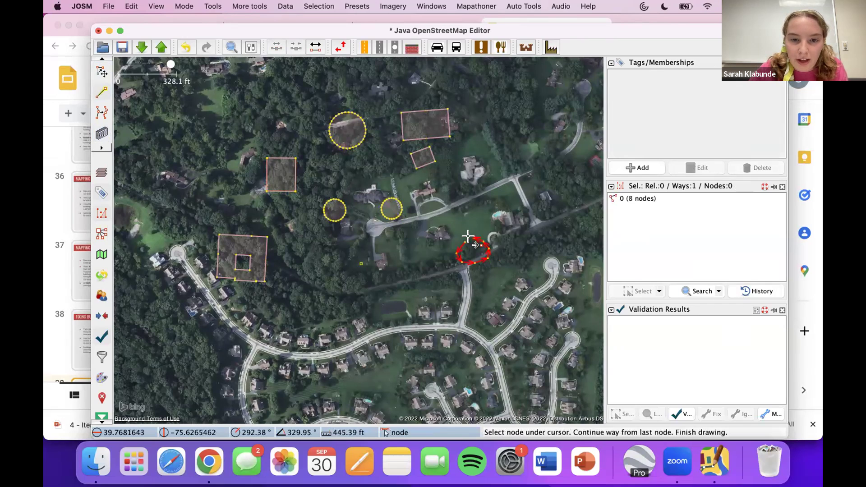
click(465, 242)
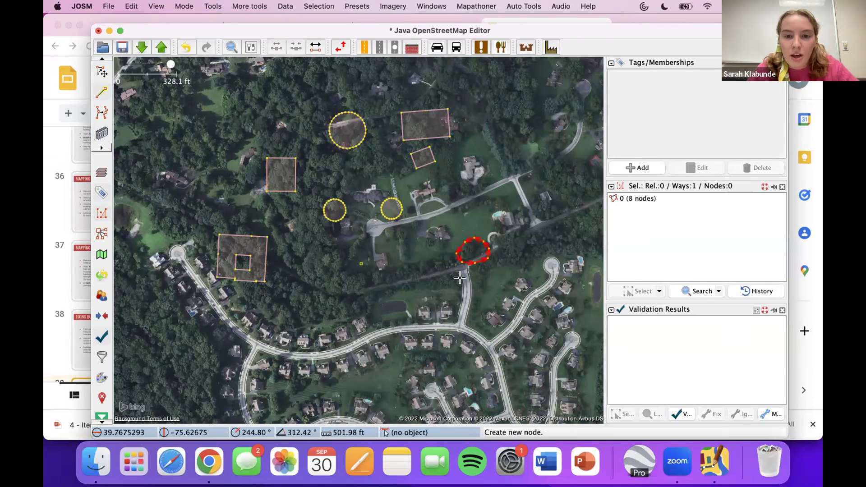
key(s)
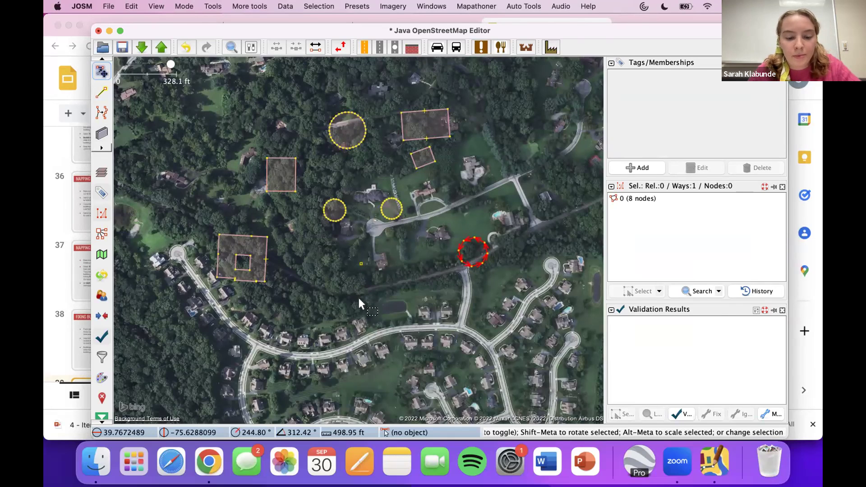
key(Escape)
Draw a circular building about 125 ft across southeast of the courtyard building and a rectangular one about 240 by 100 ft over the pond.
key(b)
click(317, 278)
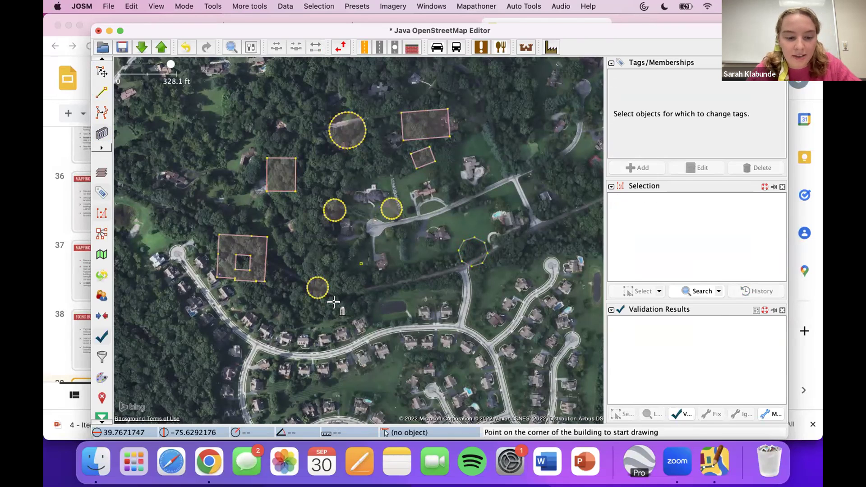
click(378, 290)
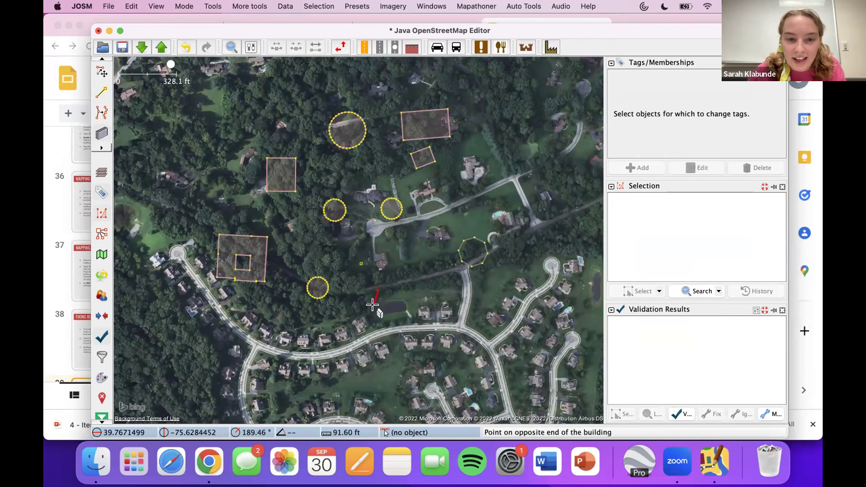
click(377, 307)
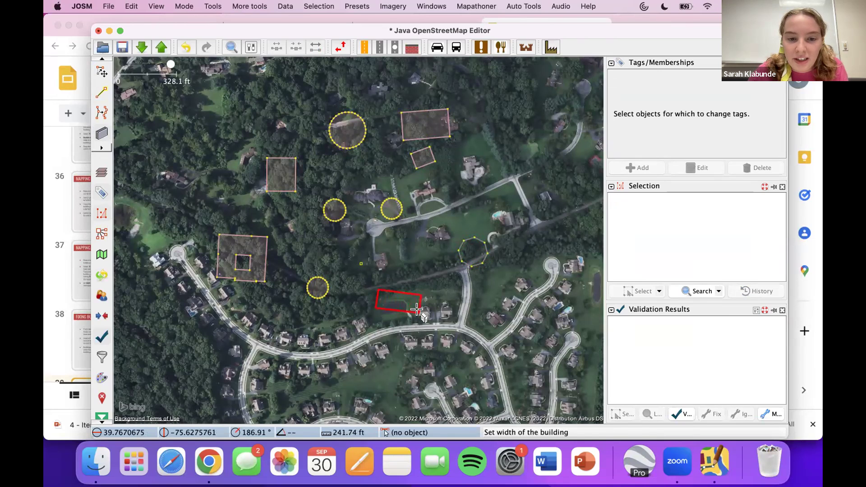
click(420, 312)
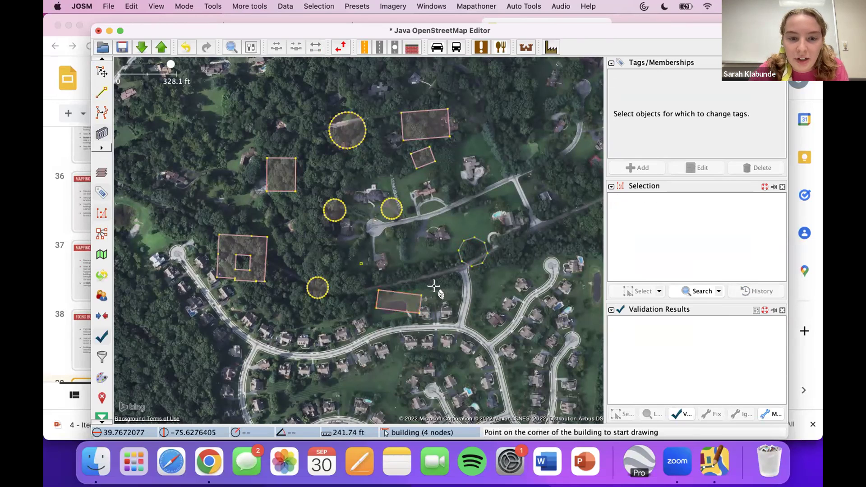
Add nodes midway along the pond building's north and south sides and extrude their eastern halves outward.
key(s)
click(402, 309)
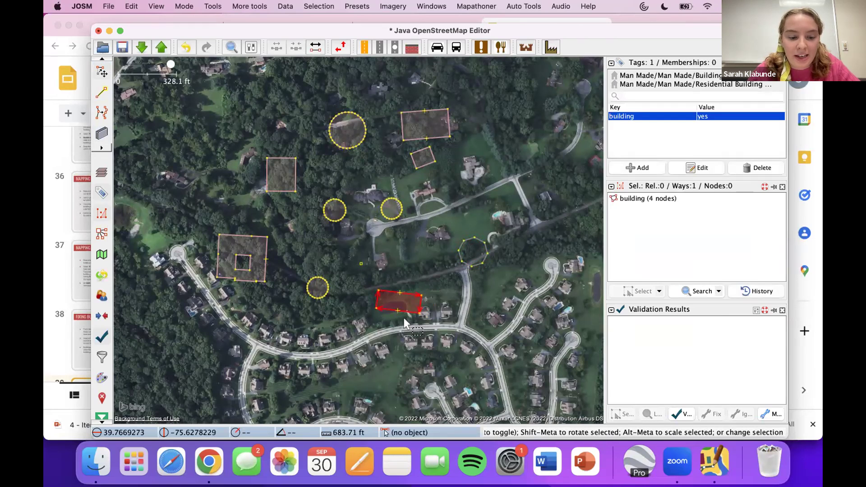
double_click(397, 292)
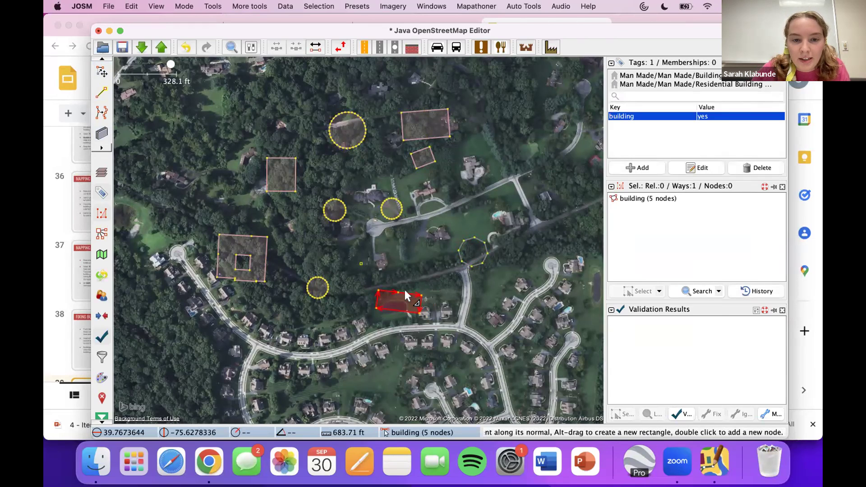
drag(407, 296, 403, 319)
double_click(395, 310)
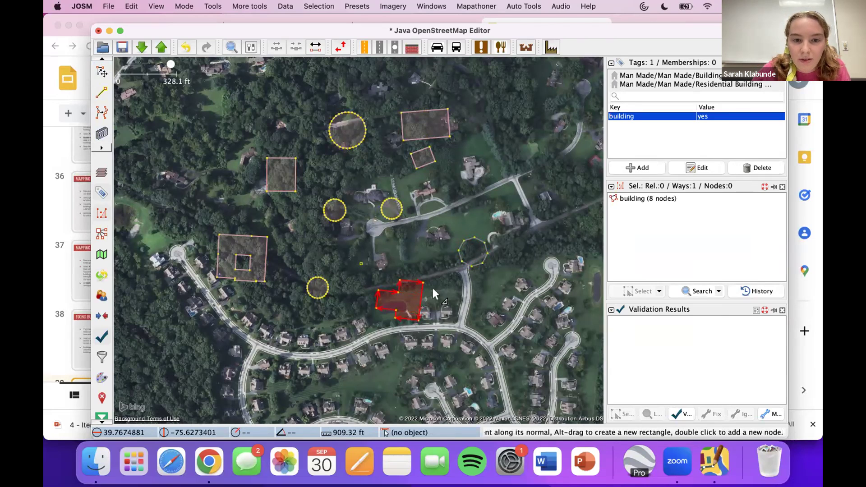
key(s)
click(472, 307)
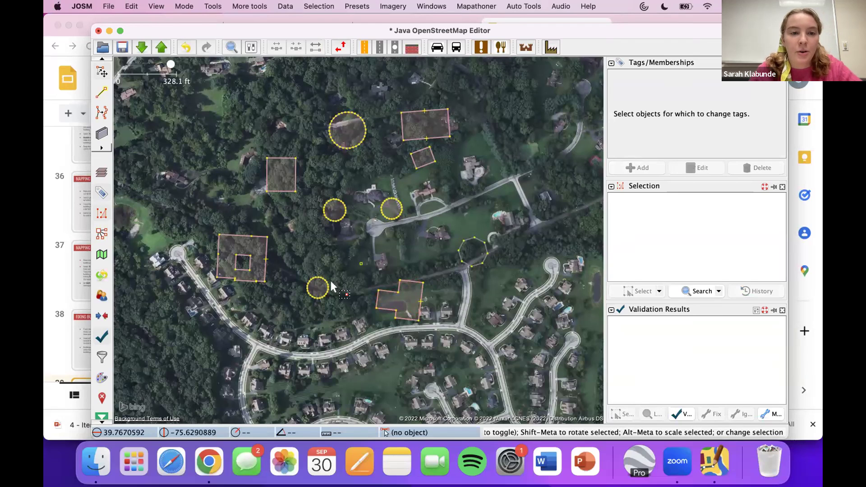
Draw an eight-node line about 800 ft long, running northeast through the woods northwest of the square building.
key(a)
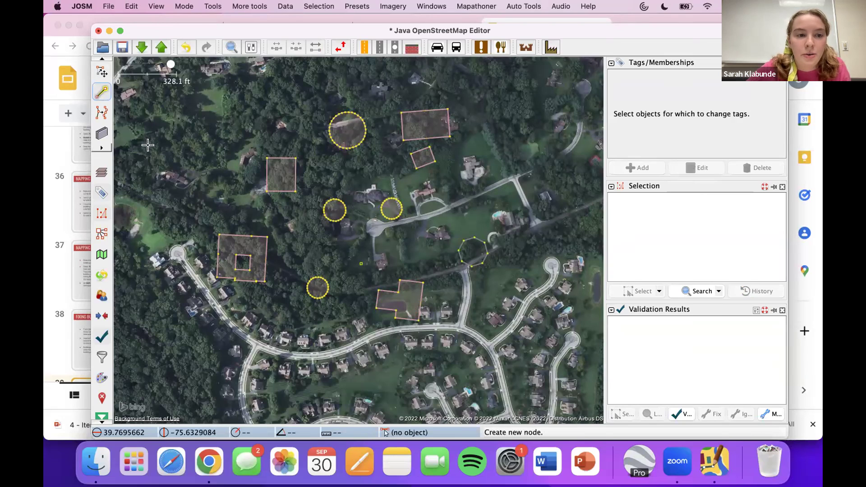
click(151, 146)
click(168, 136)
click(188, 129)
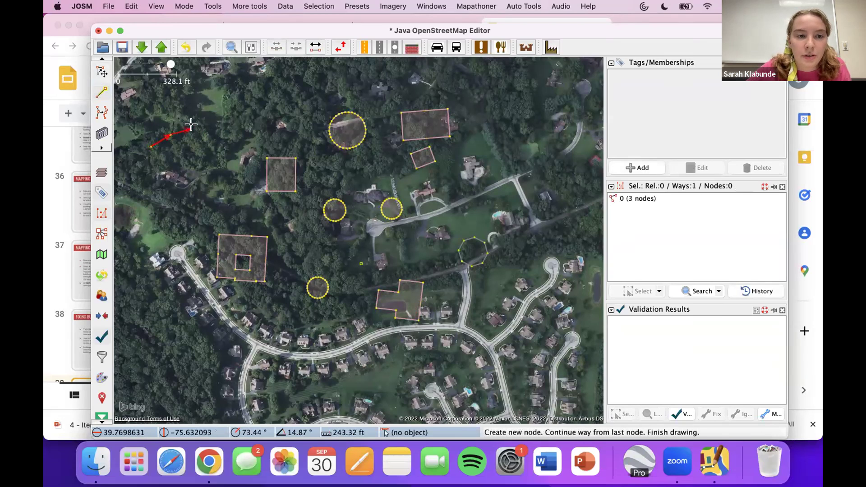
click(209, 120)
click(225, 114)
click(246, 113)
click(266, 104)
click(285, 100)
key(s)
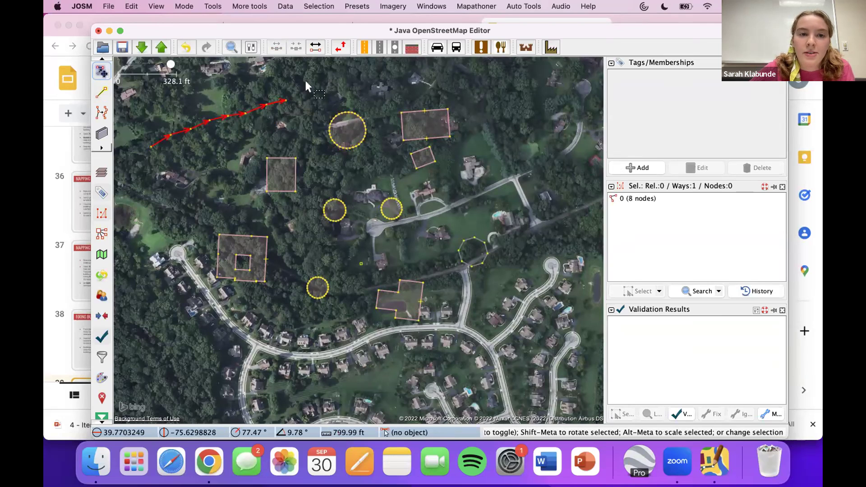
click(359, 7)
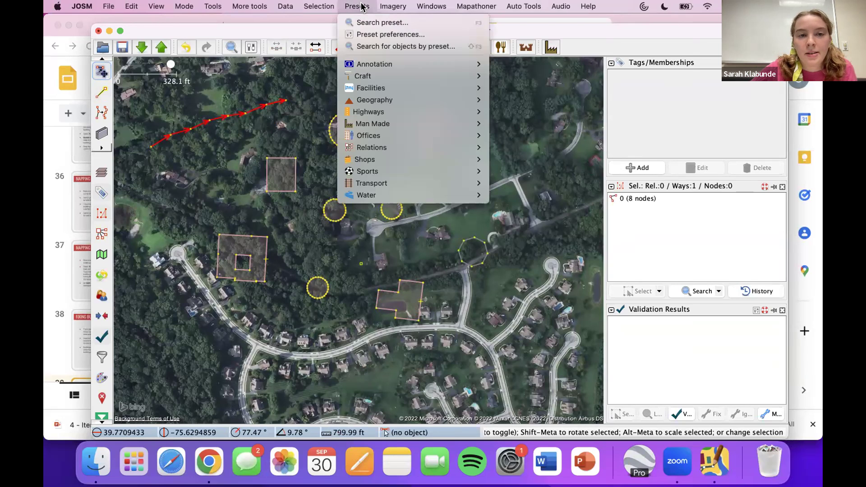
mouse_move(381, 110)
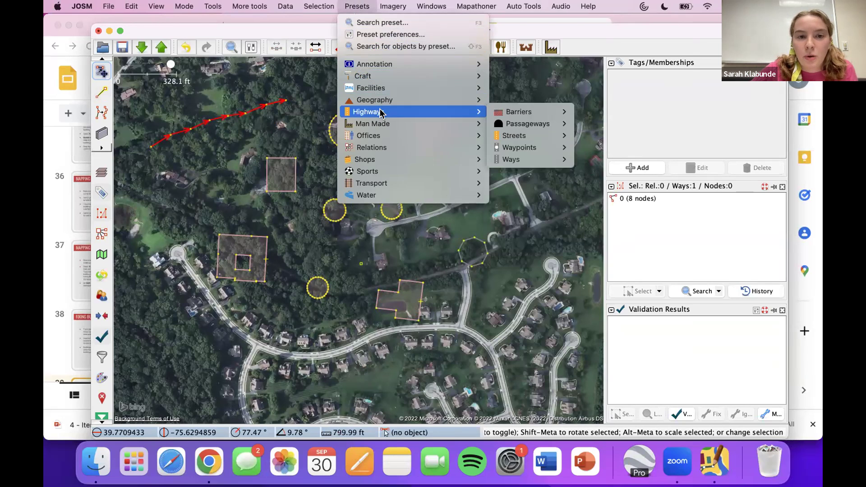
key(Escape)
key(Escape)
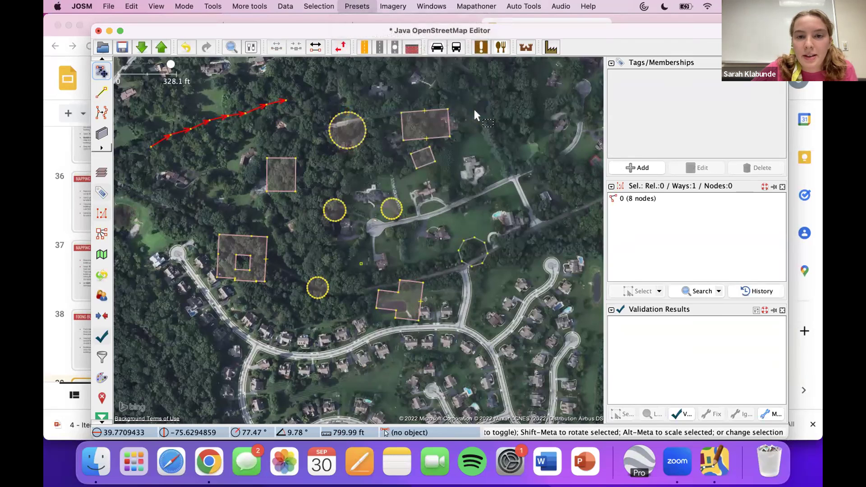
Apply the Residential street preset to the new line without optional attributes, and reselect the line to check its tags.
click(357, 6)
mouse_move(451, 113)
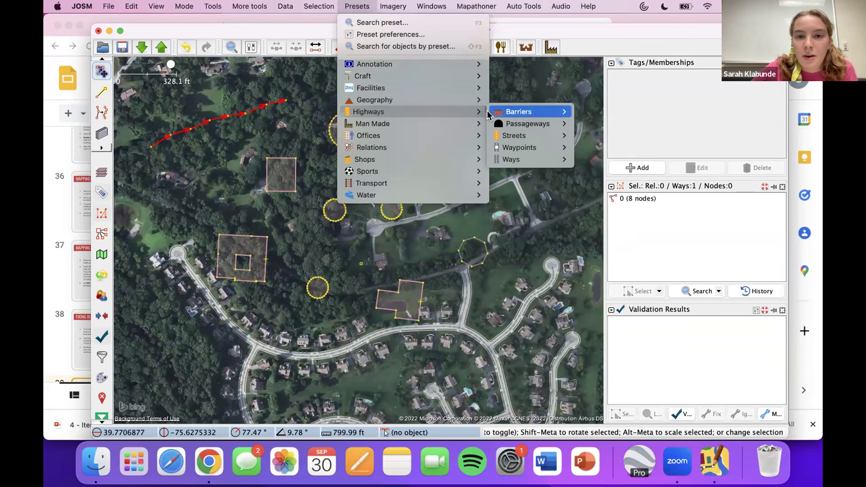
mouse_move(512, 137)
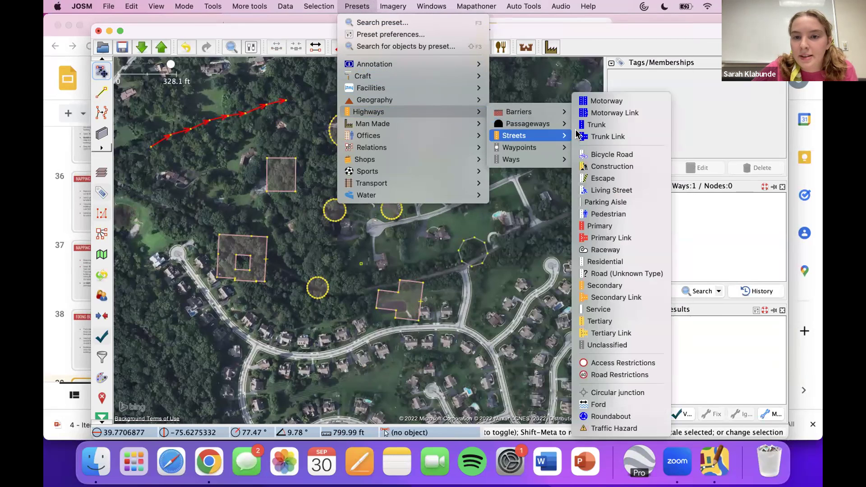
click(607, 262)
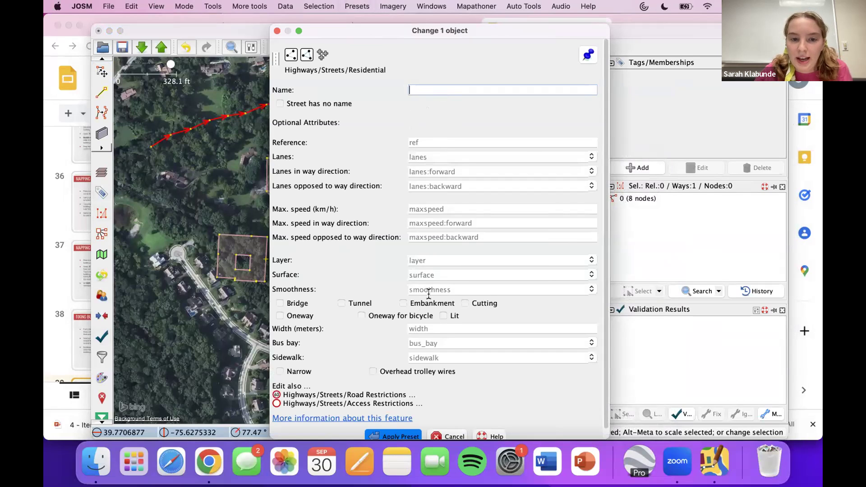
click(403, 434)
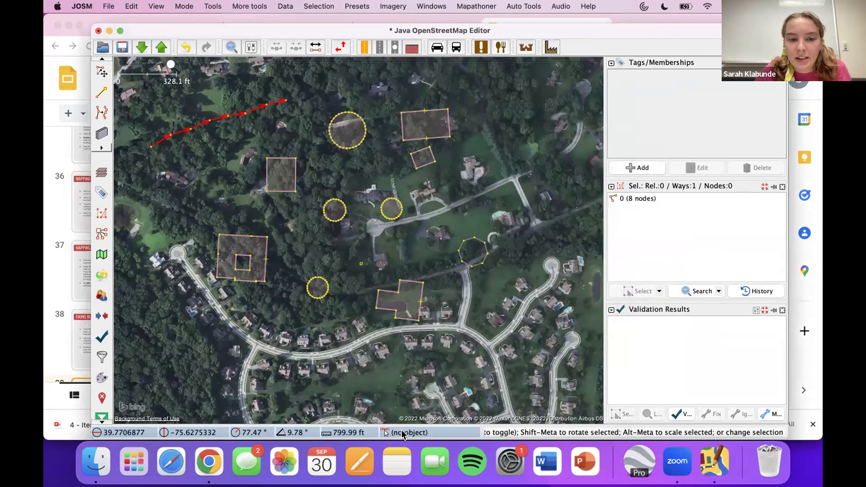
click(209, 156)
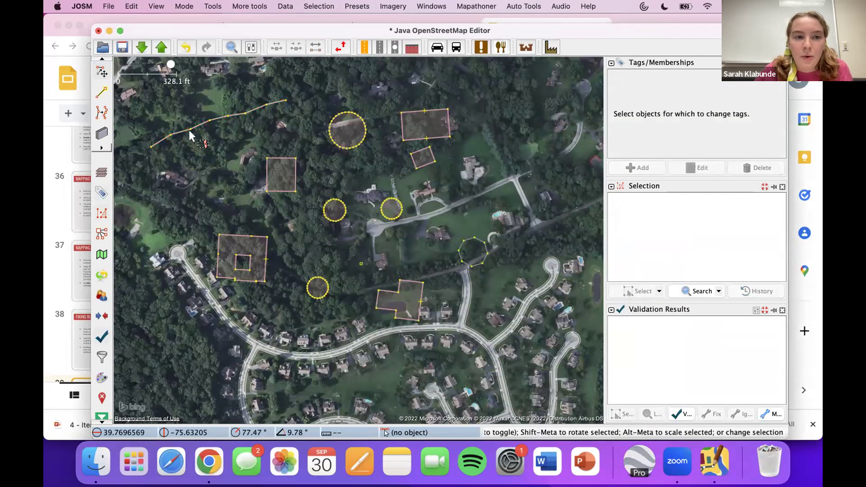
click(201, 124)
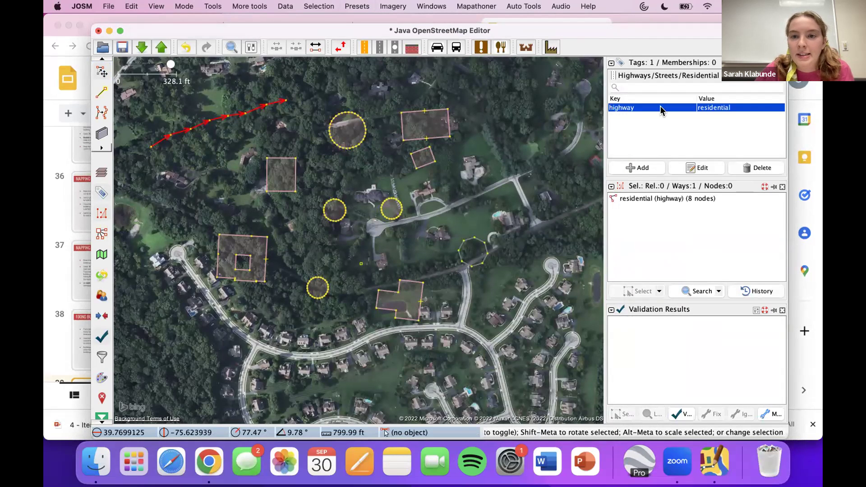
Draw a six-node line about 825 ft long running northeast, just southeast of the residential road in the woods.
click(184, 156)
key(a)
click(163, 161)
click(198, 150)
click(224, 140)
click(256, 133)
click(281, 126)
click(302, 112)
key(s)
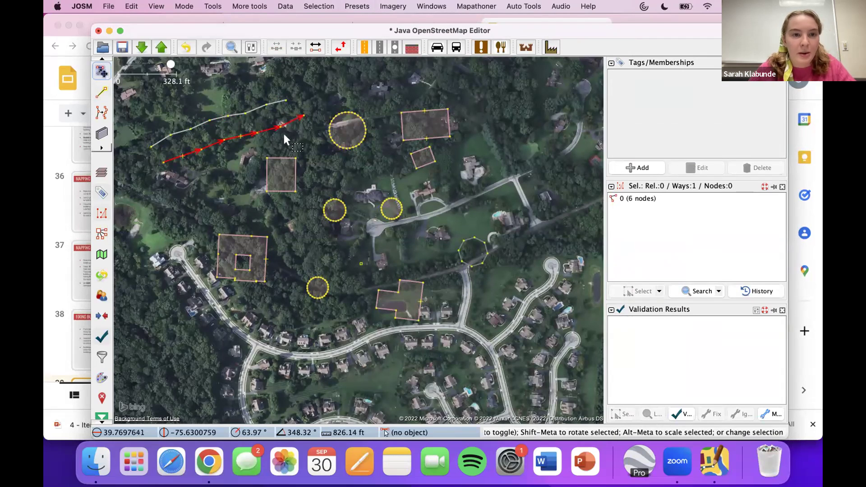
Tag the new line as highway=path and deselect it.
click(624, 168)
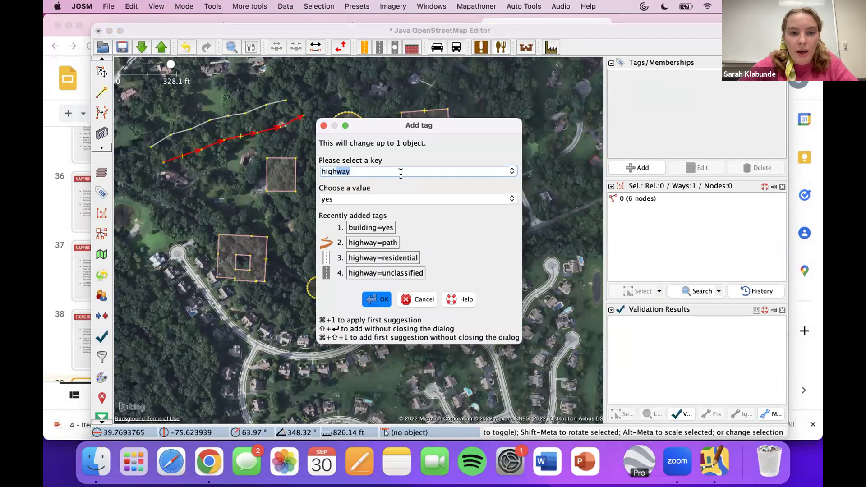
key(Tab)
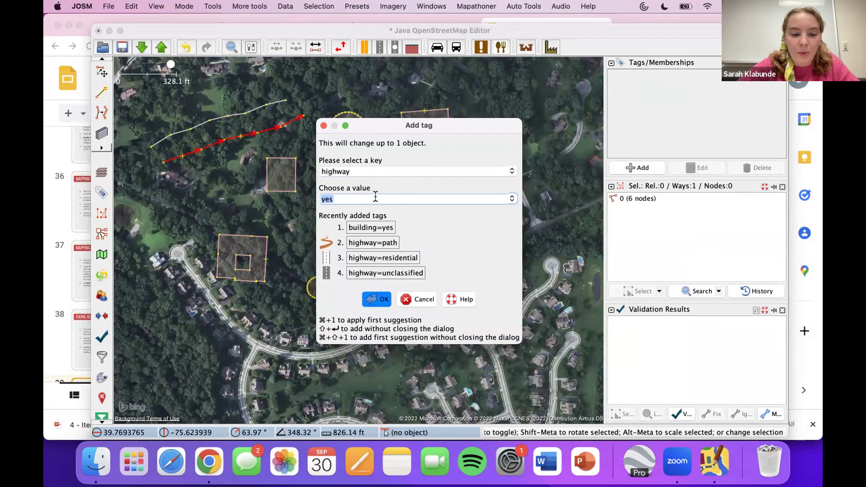
text(path)
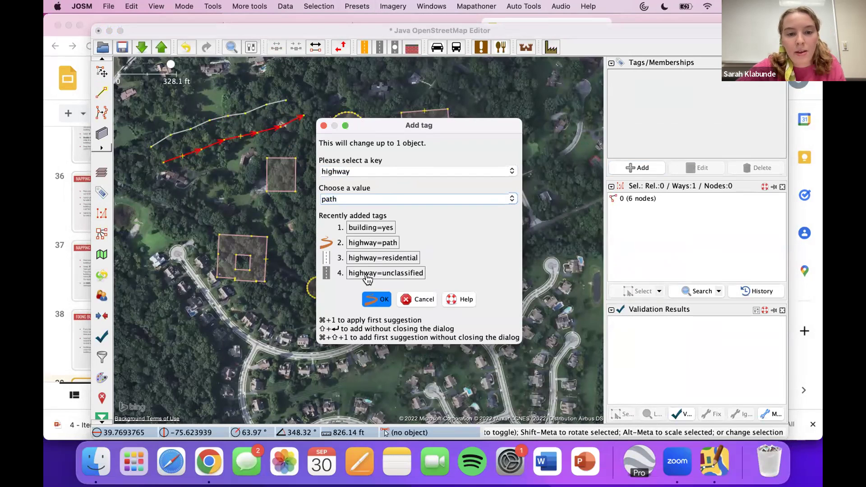
click(372, 299)
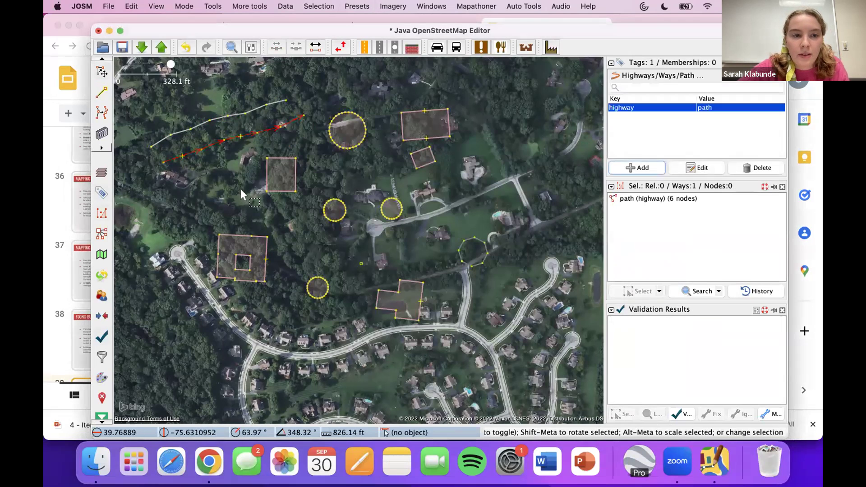
click(220, 173)
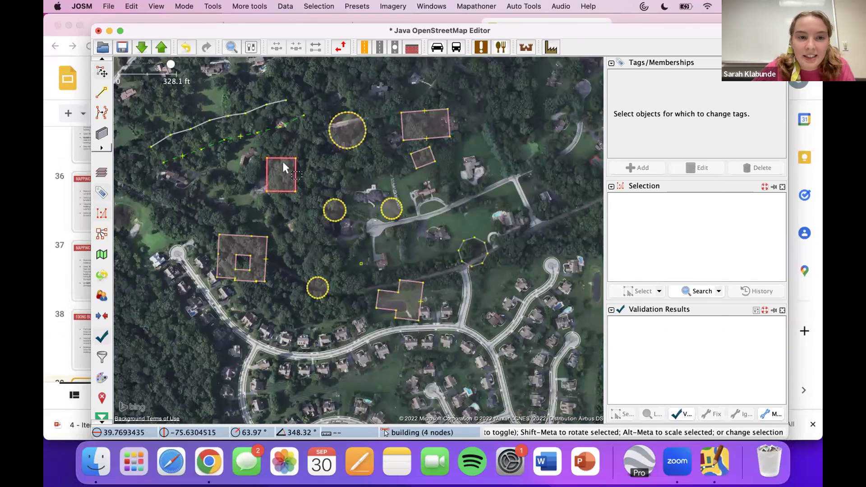
Shift the square building south of the path slightly, rotate it diagonally and scale it up by about 1.1.
drag(292, 171, 296, 173)
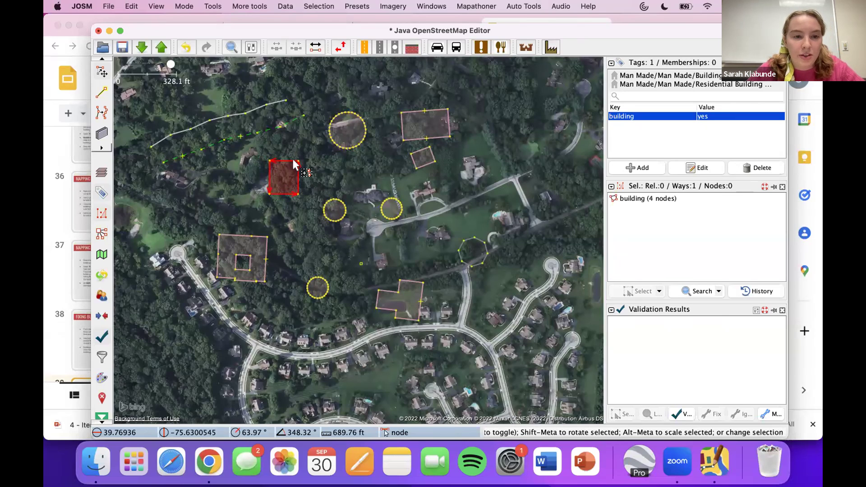
drag(297, 158, 282, 197)
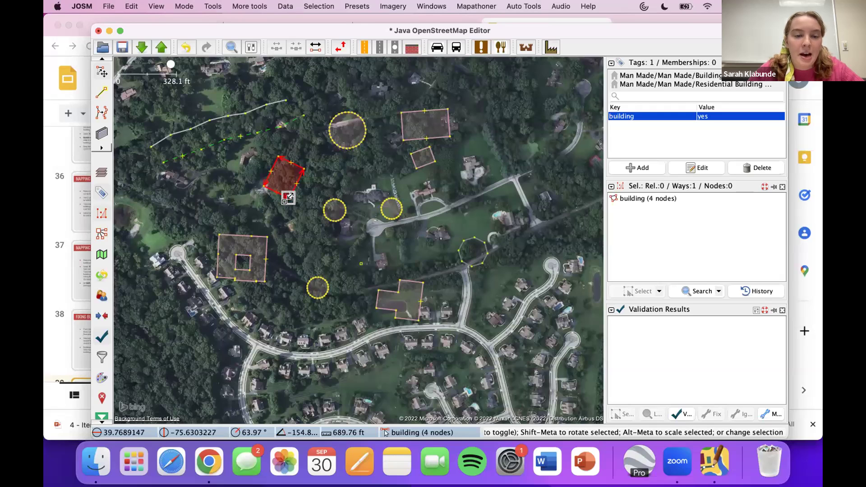
drag(286, 199, 311, 194)
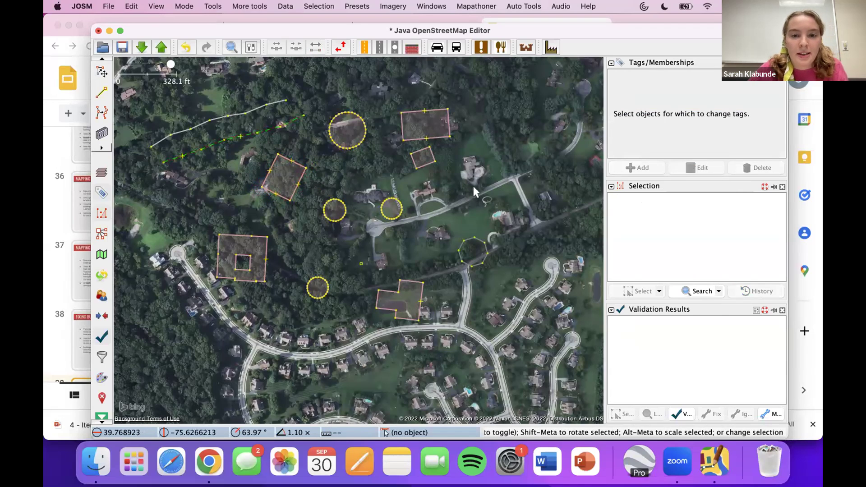
Draw a ten-node line about 755 ft long from the house south of the small rectangular building, curving southeast past the road junction.
key(a)
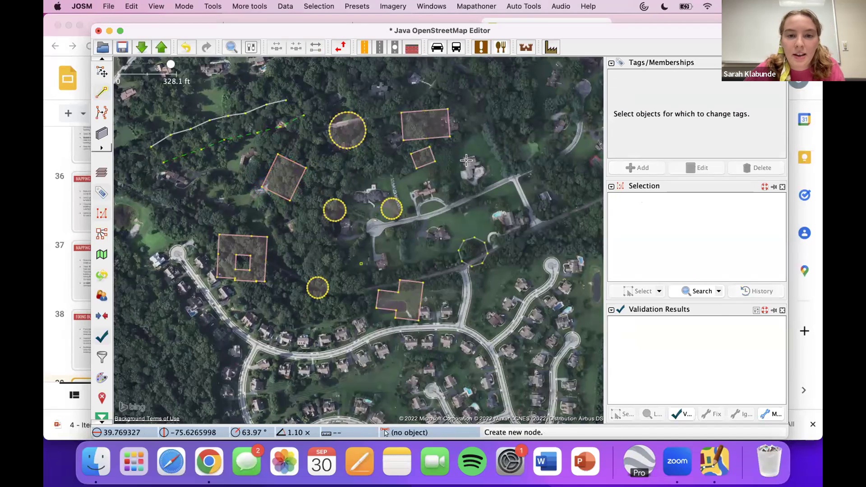
click(469, 163)
click(484, 161)
click(497, 168)
click(503, 181)
click(512, 189)
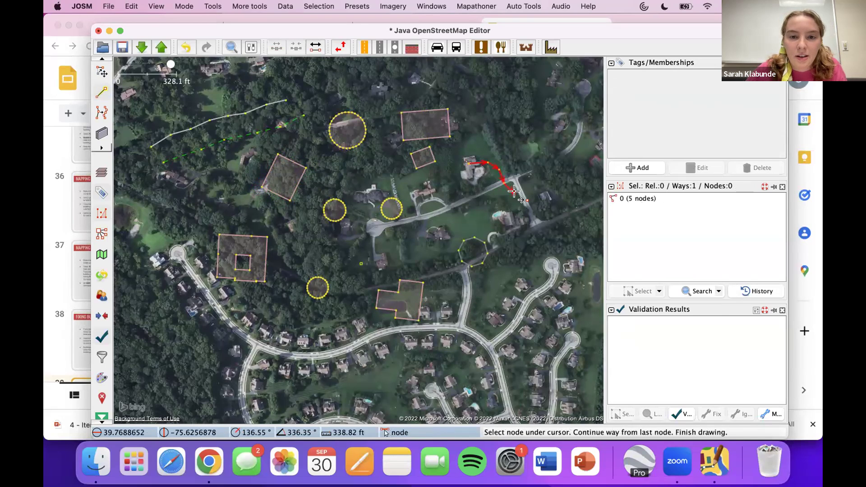
click(523, 195)
click(532, 211)
click(535, 225)
click(536, 240)
click(541, 255)
key(s)
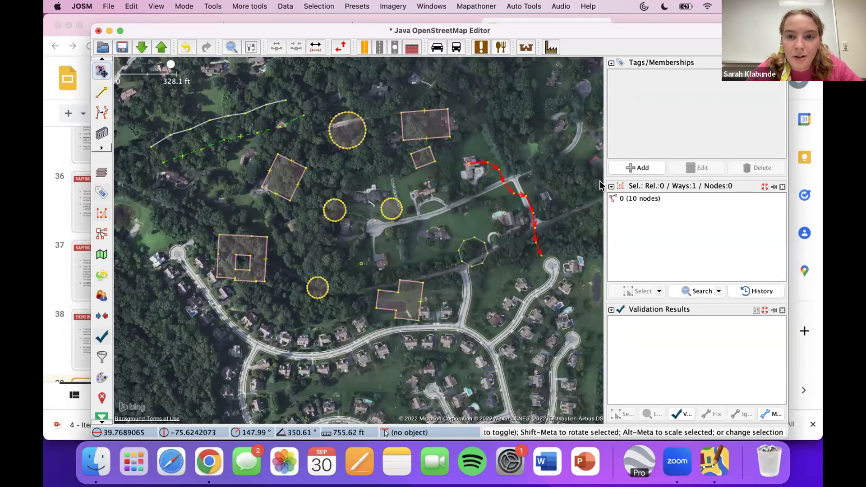
Tag the new curved line as highway=residential.
click(613, 170)
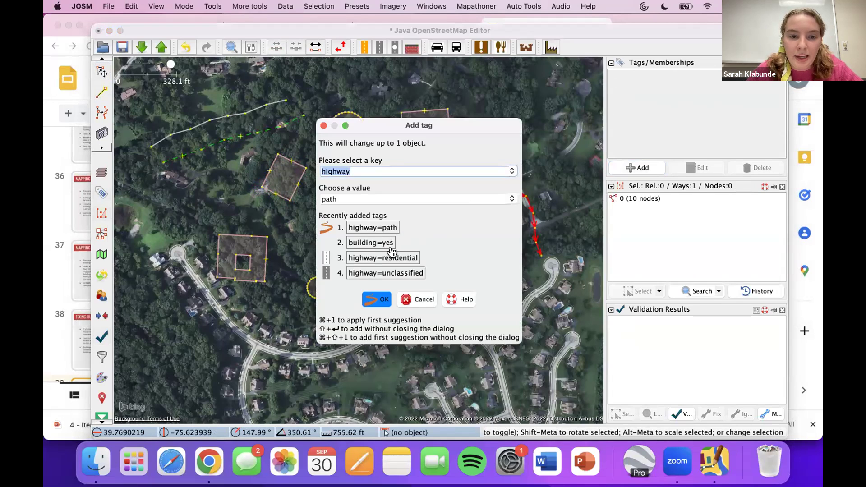
click(382, 257)
click(379, 299)
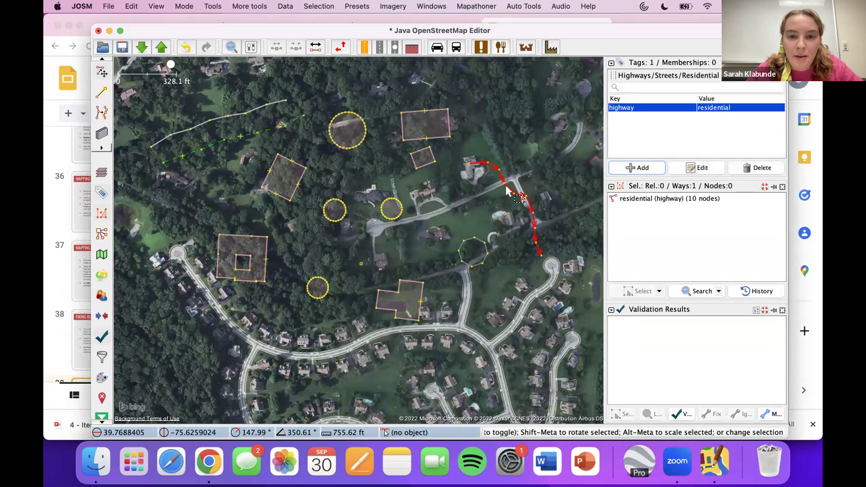
Move the whole curved residential road slightly northwest and deselect it.
click(464, 192)
drag(505, 185, 498, 191)
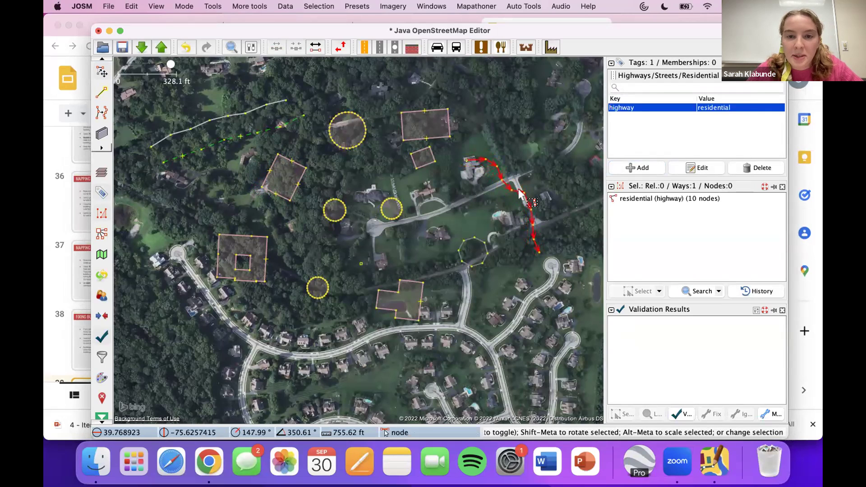
key(Escape)
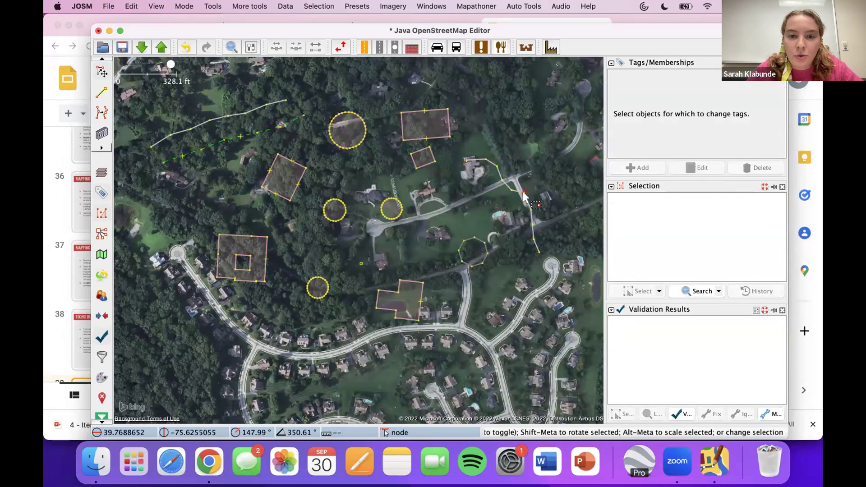
Split the curved residential road at its node beside the road junction and nudge the southern piece.
click(524, 194)
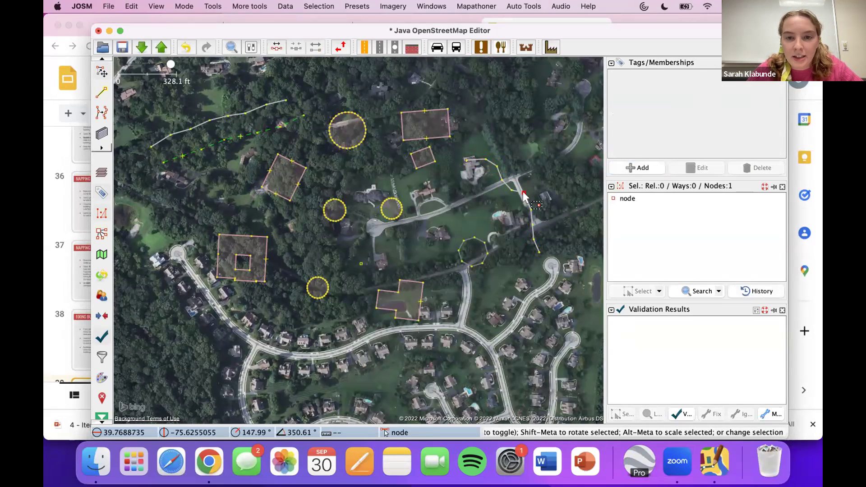
click(527, 219)
key(Escape)
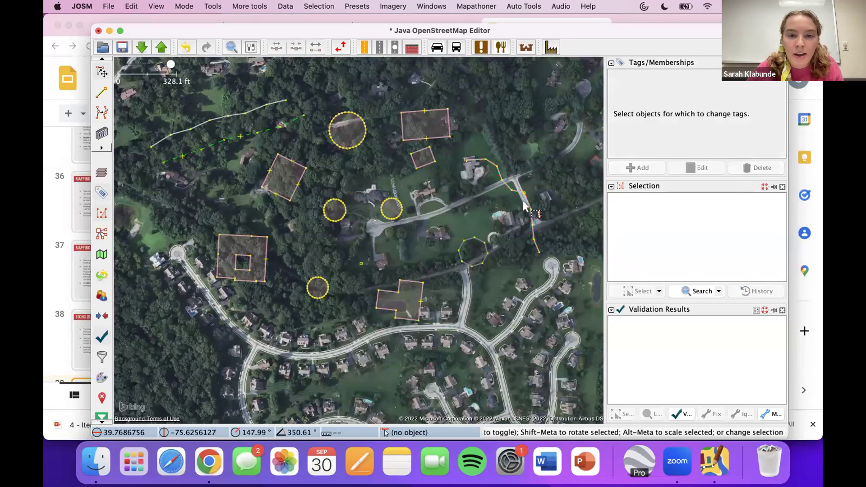
click(527, 206)
click(525, 198)
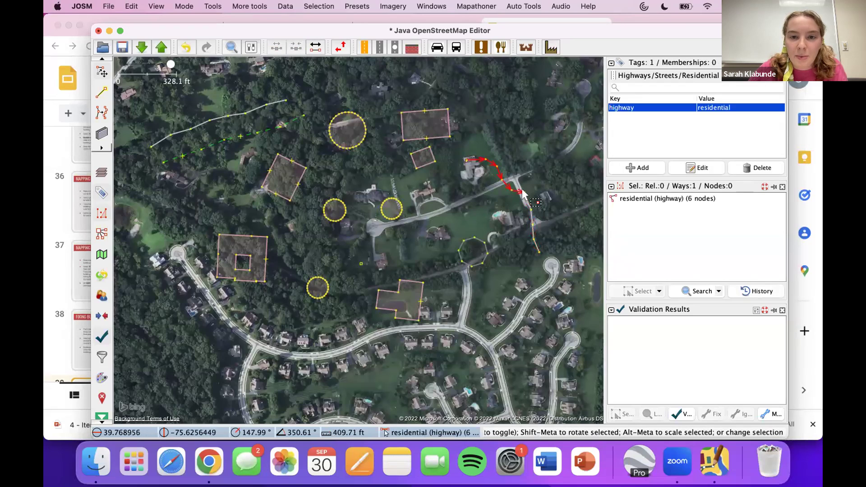
mouse_move(526, 201)
mouse_down()
mouse_move(519, 210)
mouse_move(537, 209)
mouse_move(518, 214)
mouse_up()
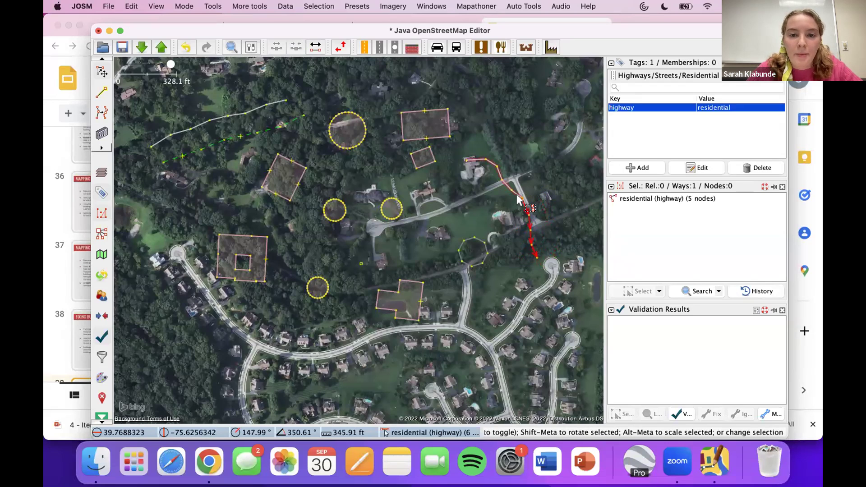
Combine the two pieces of the curved residential road into one way and shift the combined road slightly north.
shift+click(518, 197)
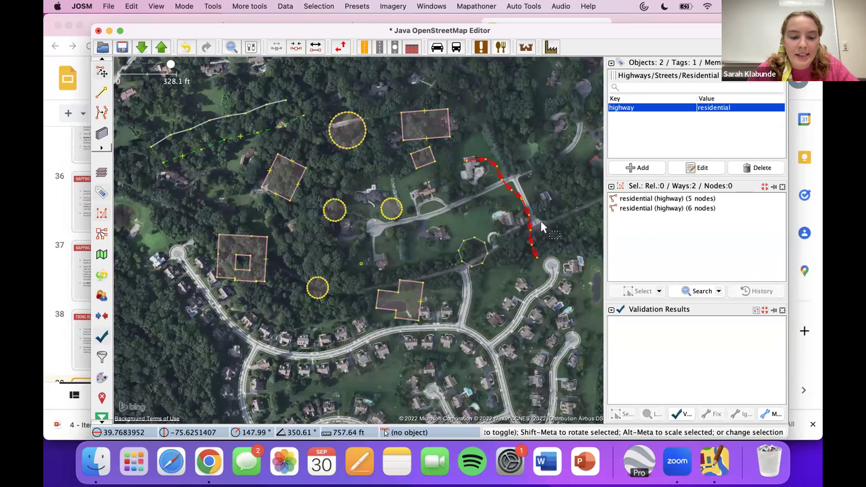
key(c)
click(510, 223)
drag(517, 197, 506, 181)
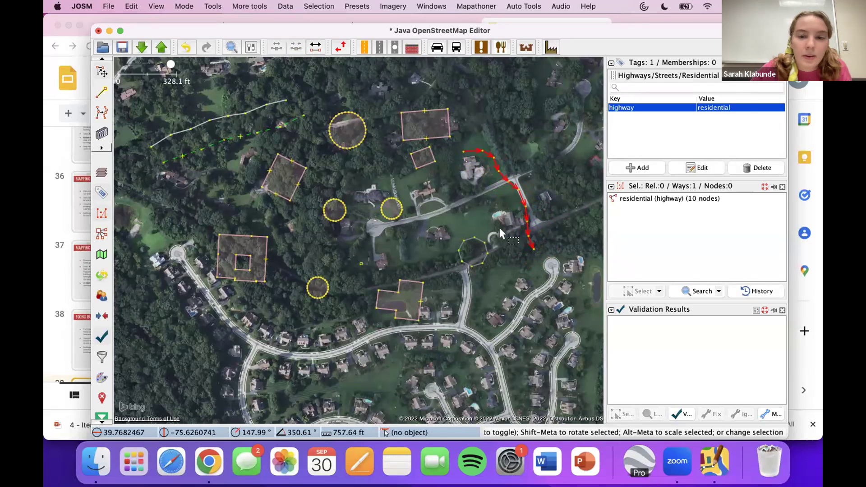
click(506, 202)
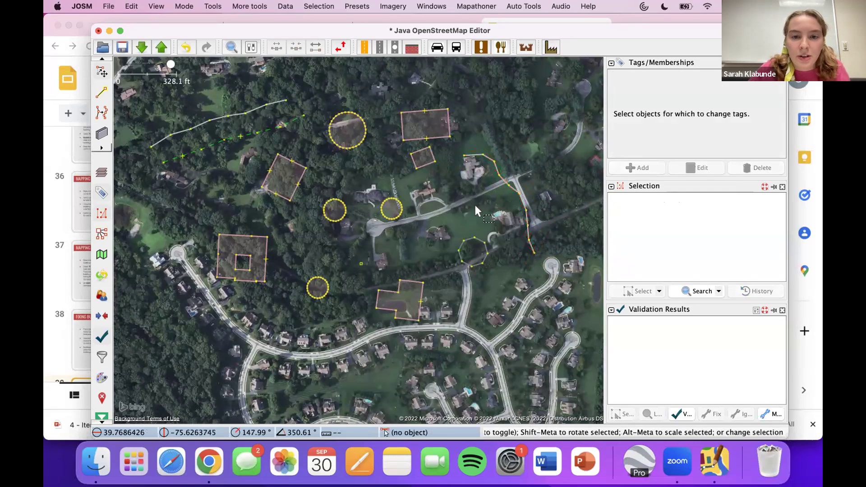
Draw a five-node line about 413 ft long running northeast and north across the curved residential road near the junction.
key(a)
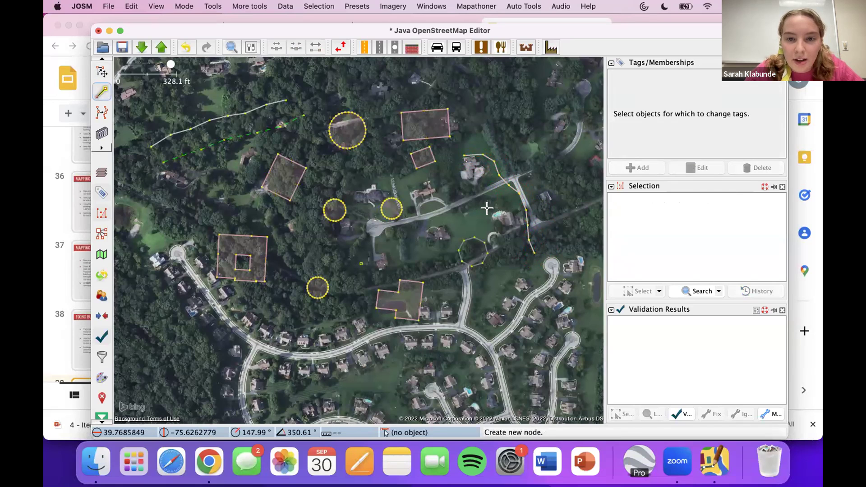
click(491, 211)
click(507, 199)
click(519, 182)
click(526, 161)
click(523, 150)
key(Escape)
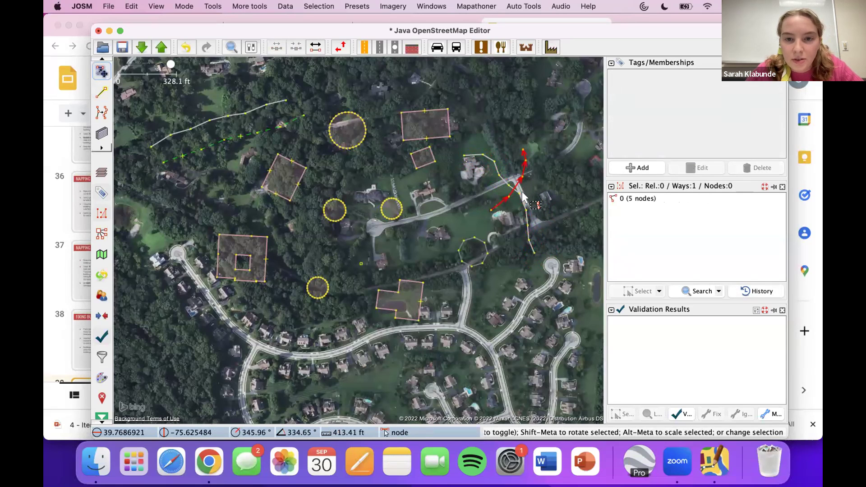
Add a node to the crossing line beside the residential road and merge it with the road's nearest node.
scroll(525, 179, up, 2)
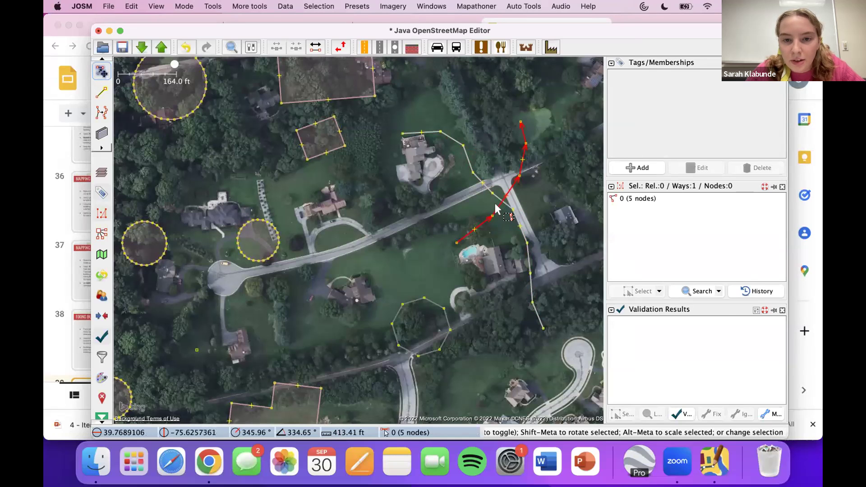
click(499, 204)
click(497, 209)
mouse_move(498, 209)
mouse_down()
mouse_move(492, 204)
mouse_move(507, 200)
mouse_up()
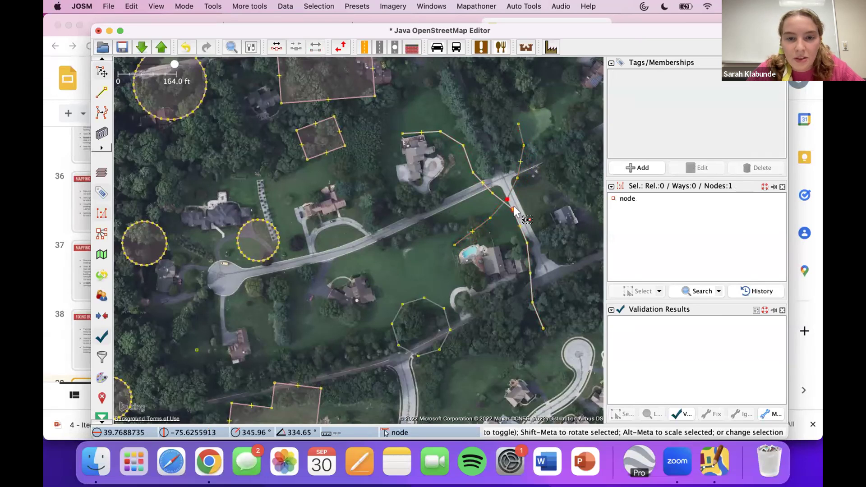
shift+click(513, 209)
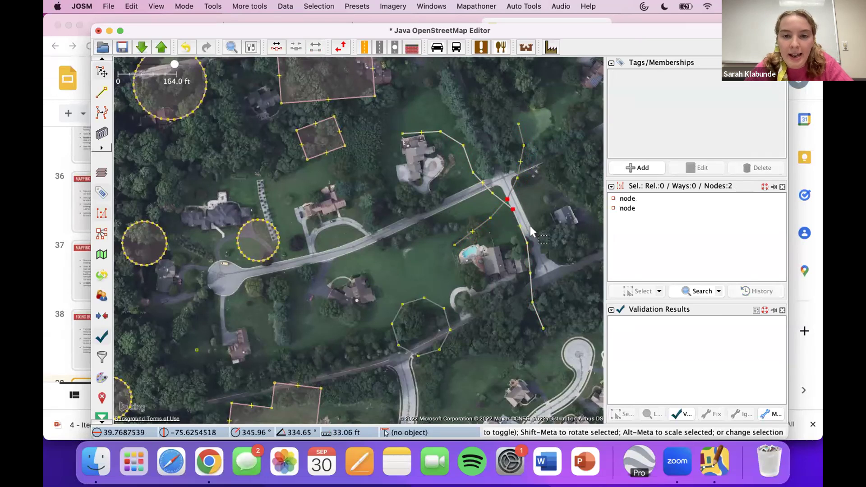
key(m)
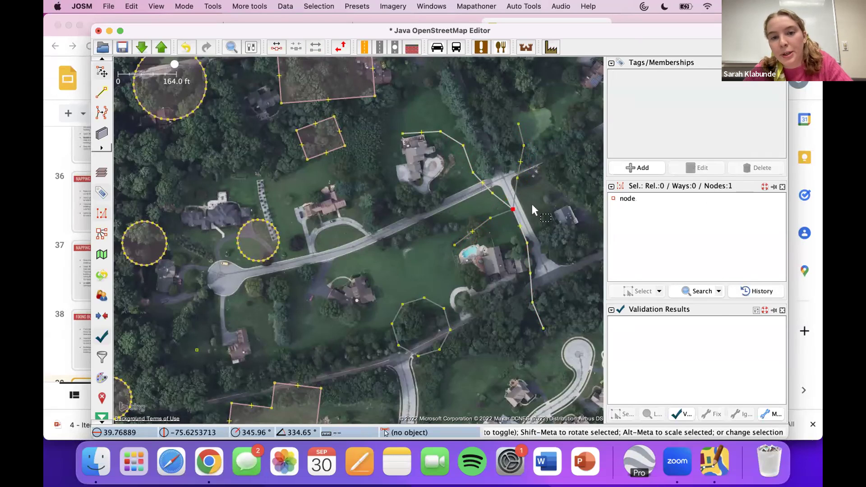
Move the crossing line and its shared node slightly to test the connection with the residential road.
mouse_move(515, 208)
mouse_down()
mouse_move(497, 201)
mouse_move(512, 215)
mouse_move(495, 209)
mouse_move(501, 214)
mouse_up()
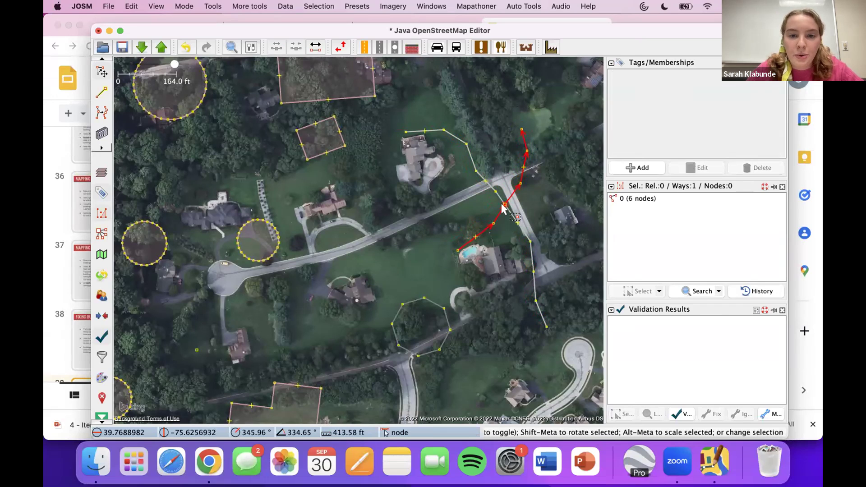
click(504, 205)
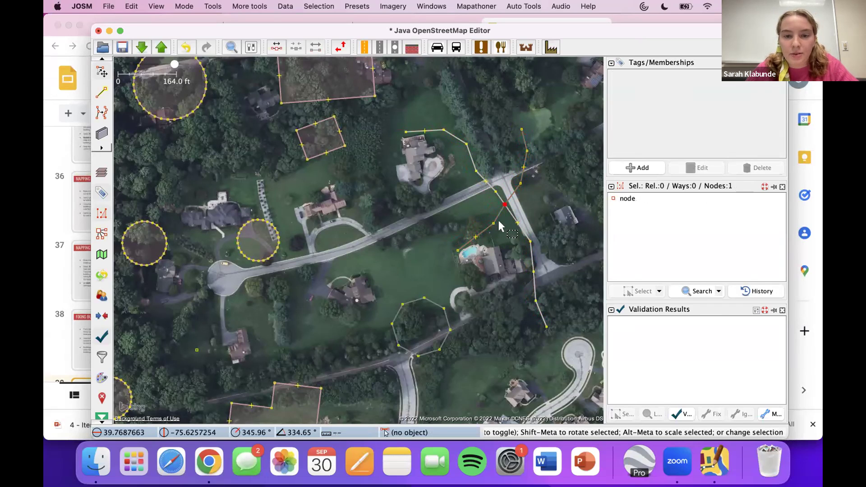
mouse_move(496, 210)
mouse_down()
mouse_move(492, 226)
mouse_move(507, 212)
mouse_move(500, 219)
mouse_up()
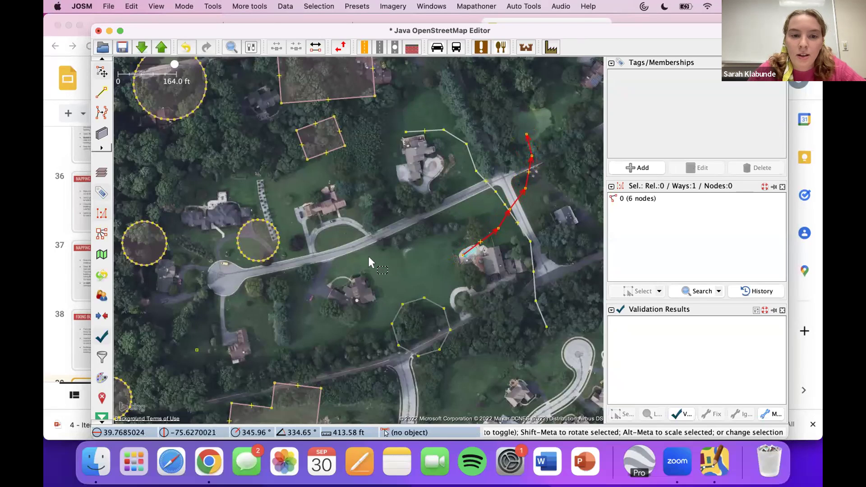
Switch to the Google Slides presentation in the browser and show it as a slideshow.
scroll(367, 257, down, 2)
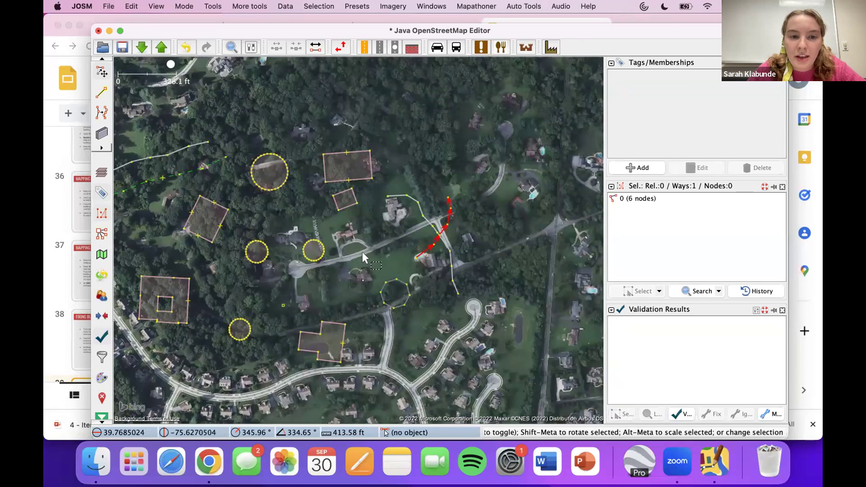
drag(379, 247, 419, 239)
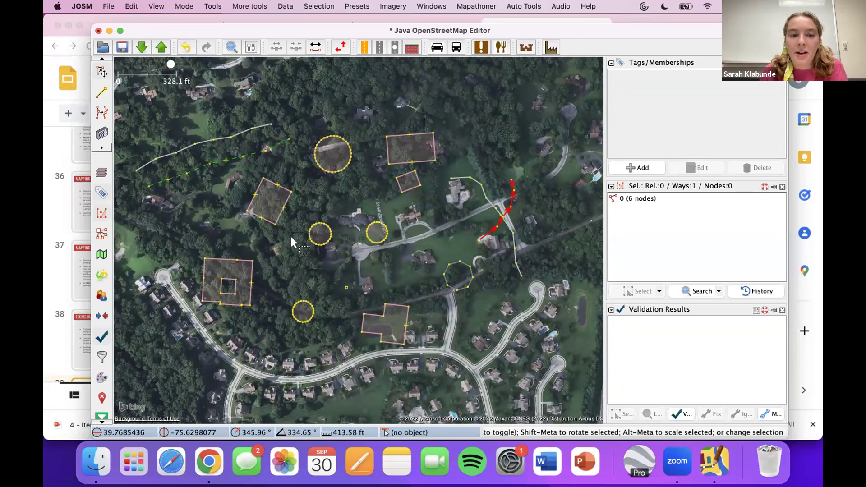
click(49, 277)
click(645, 79)
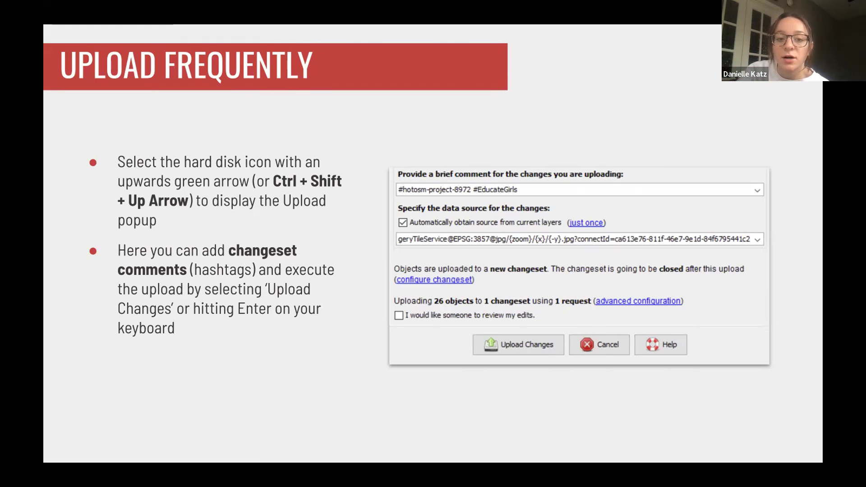
Advance the slideshow to the slide on launching JOSM from a task.
key(Right)
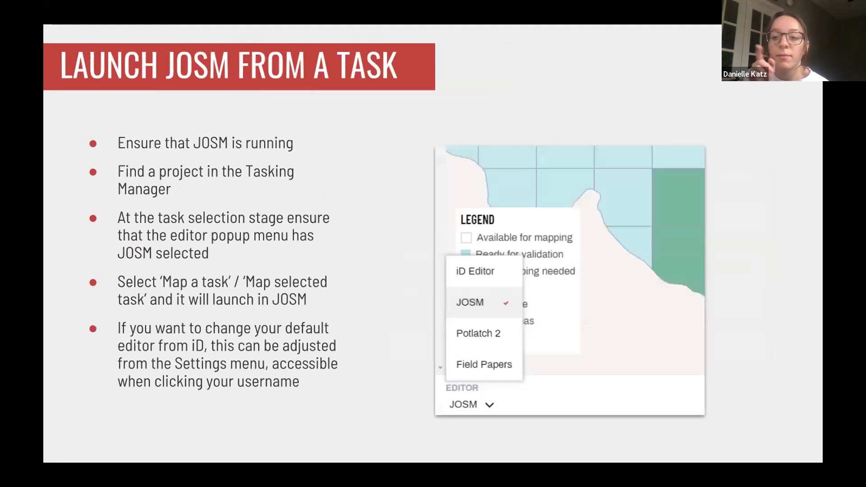
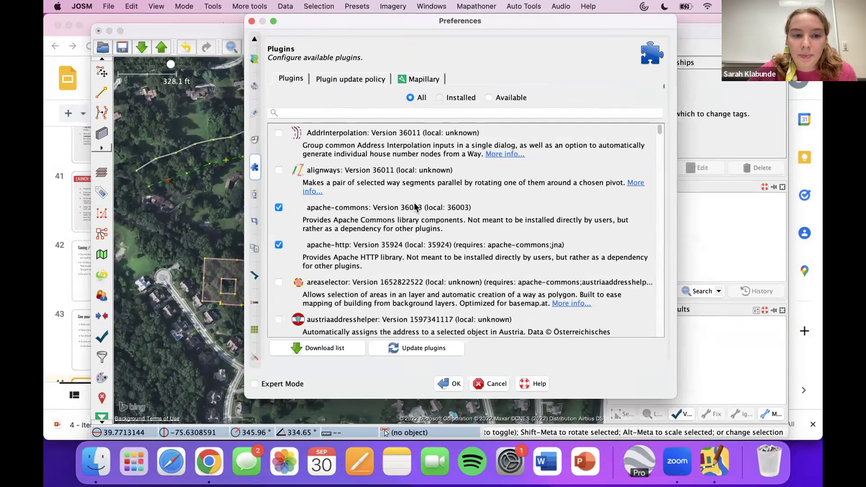
Review the installed plugins in the preferences, cancel the dialog and look over the Mapathoner building tools.
scroll(447, 244, down, 5)
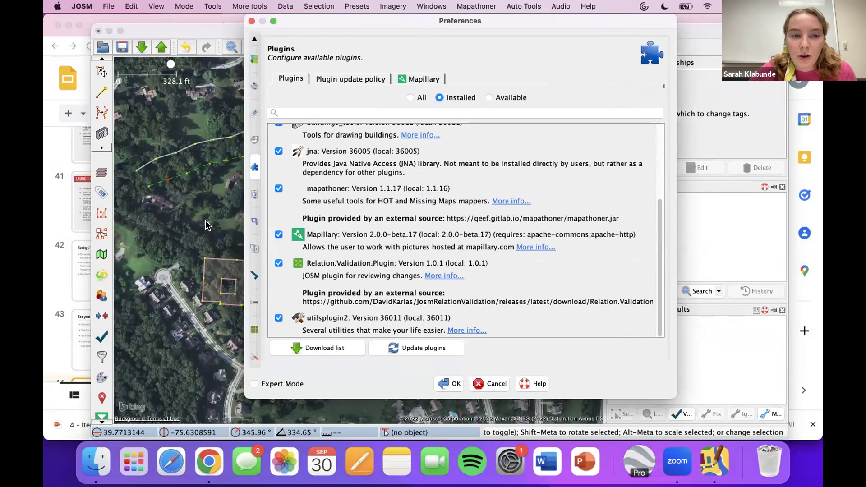
click(488, 384)
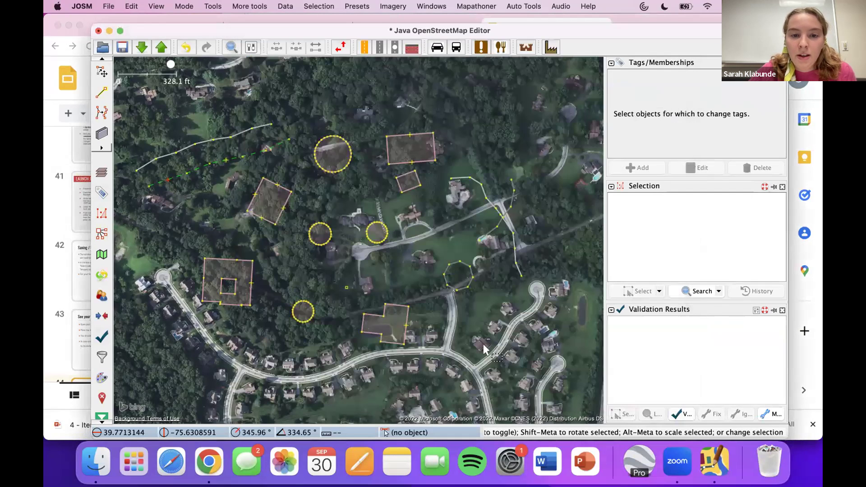
click(477, 6)
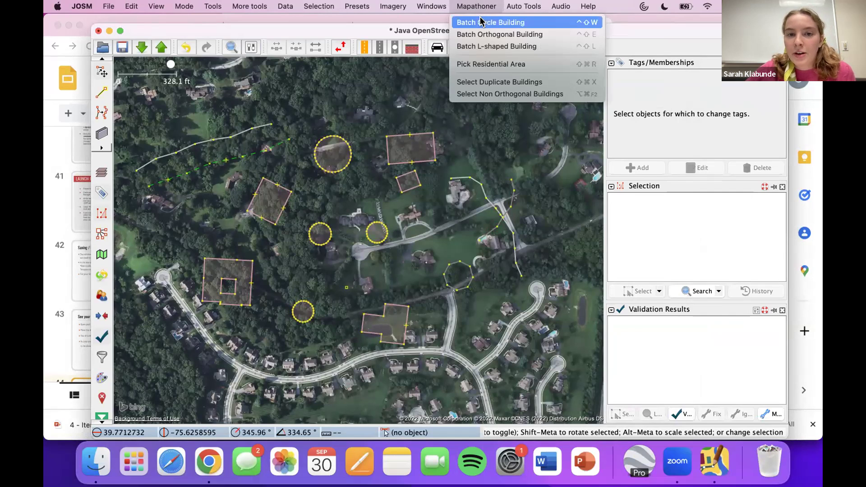
click(497, 110)
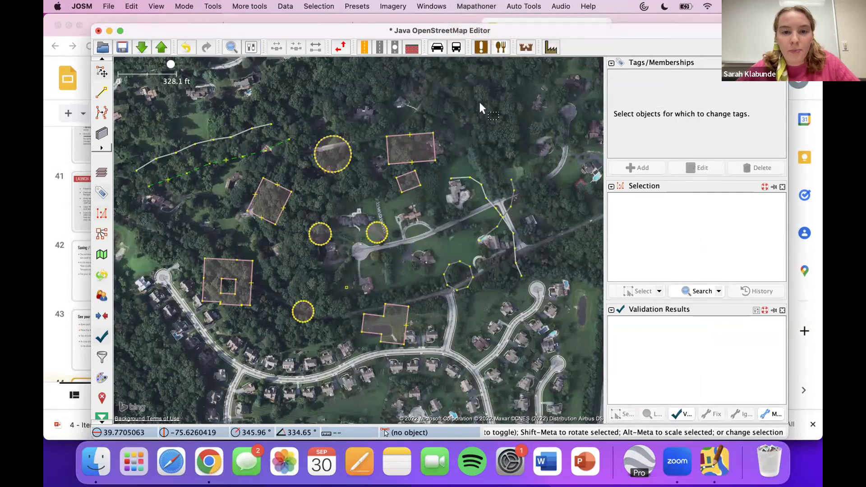
Draw a closed, slightly skewed four-node outline about 572 ft around in the woods northeast of the large rectangular building.
key(a)
click(466, 94)
click(467, 114)
click(496, 117)
click(500, 100)
click(466, 93)
Draw a second closed four-node outline, about 612 ft around, southeast of the first one.
click(506, 133)
click(511, 156)
click(546, 147)
click(539, 129)
click(507, 134)
Draw a third closed four-node outline, about 459 ft around, directly east of the first one and finish drawing.
click(512, 97)
click(514, 115)
click(534, 115)
click(537, 97)
click(513, 98)
key(Escape)
Tag the two northernmost new outlines as building=yes and clear the selection.
click(487, 117)
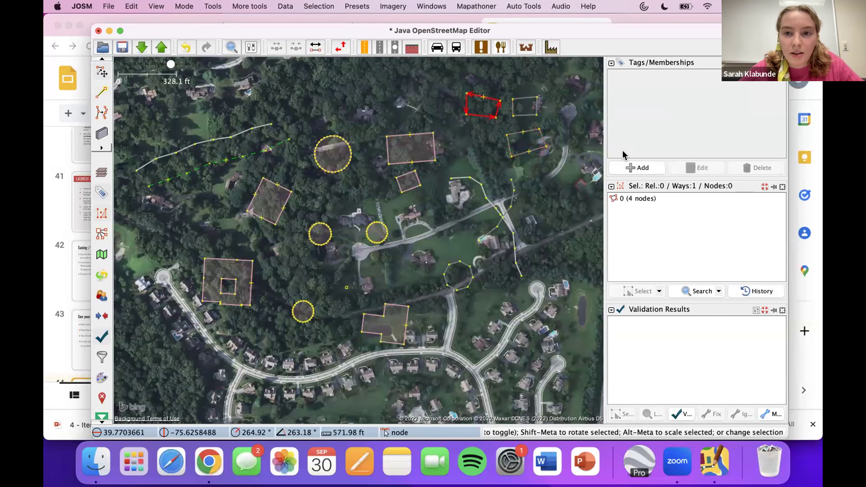
click(637, 168)
click(383, 256)
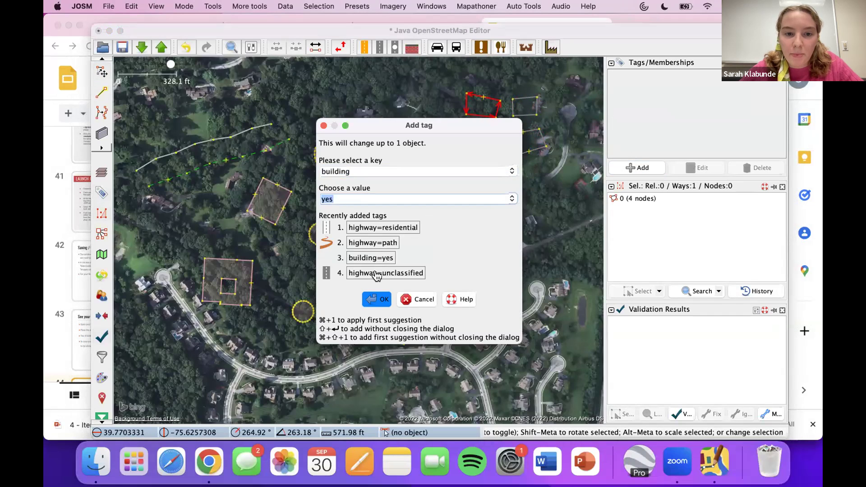
click(378, 299)
click(525, 114)
click(617, 167)
click(378, 299)
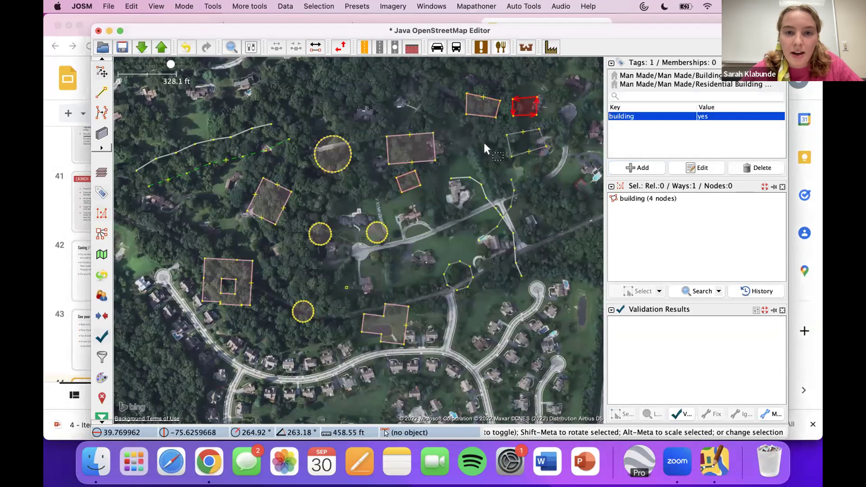
click(378, 296)
Select the non-orthogonal buildings with Mapathoner, square their corners and clear the selection.
click(484, 6)
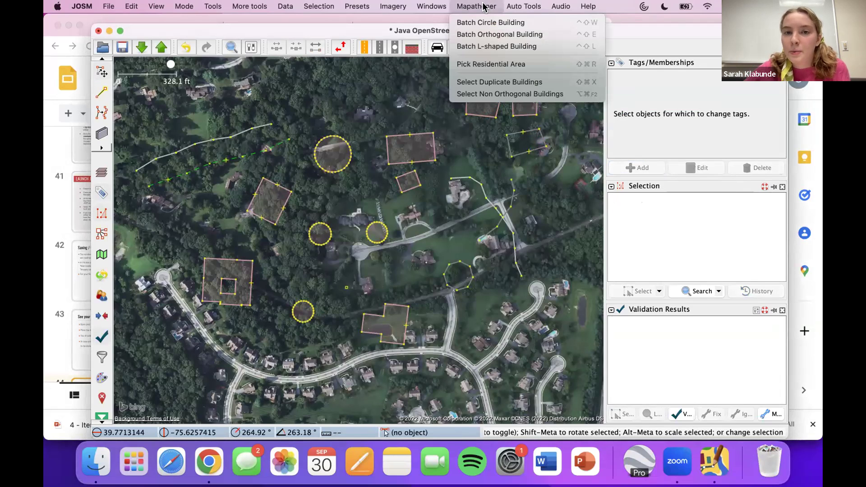
click(496, 93)
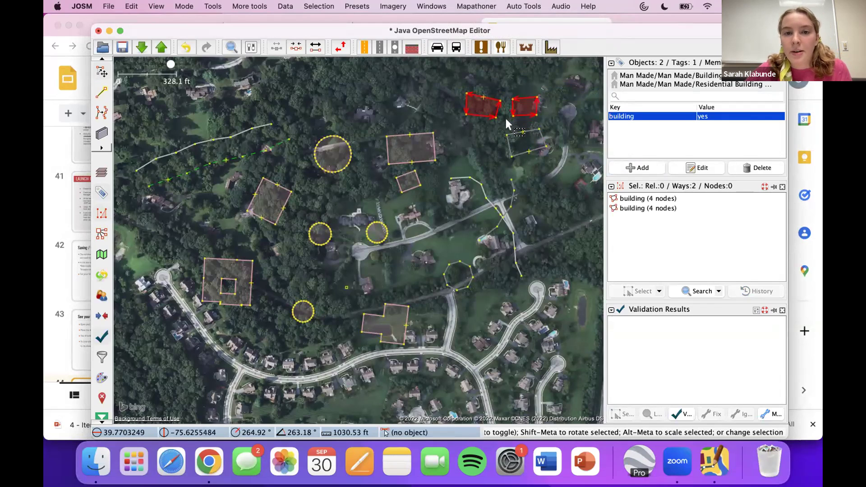
click(482, 126)
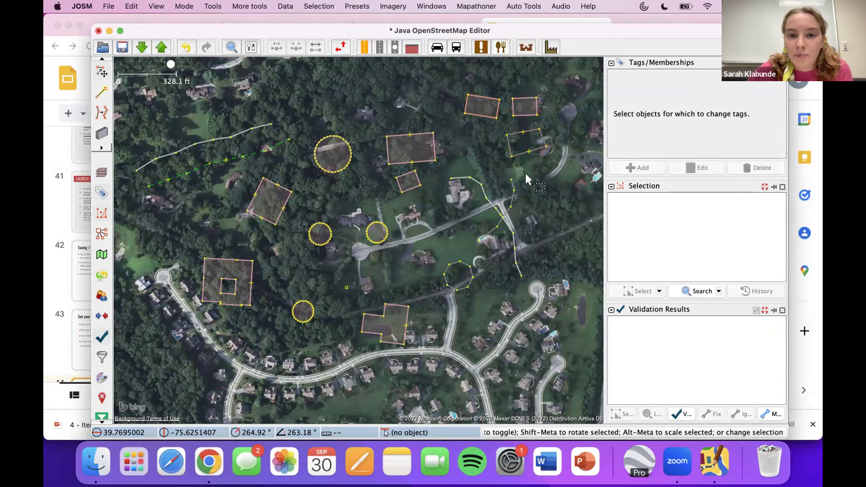
click(472, 6)
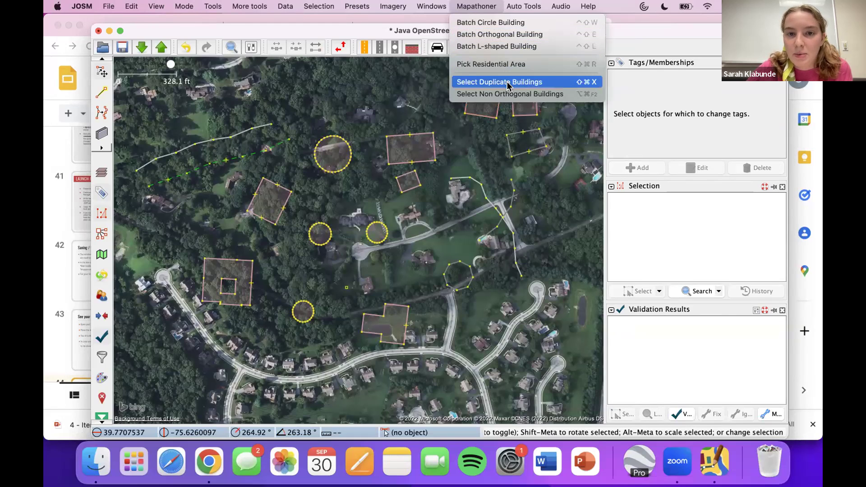
click(483, 137)
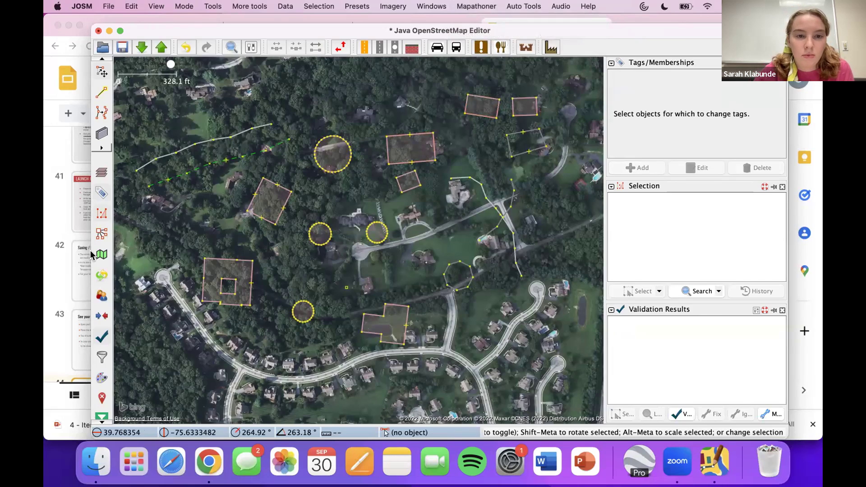
Switch to the presentation, show the keyboard shortcuts cheat sheet and the closing slide as a slideshow, and return to JOSM.
click(90, 250)
click(654, 77)
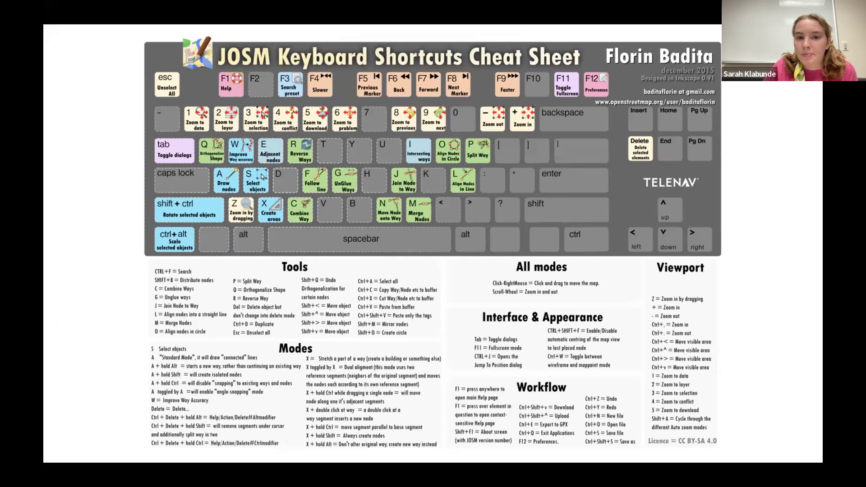
key(Right)
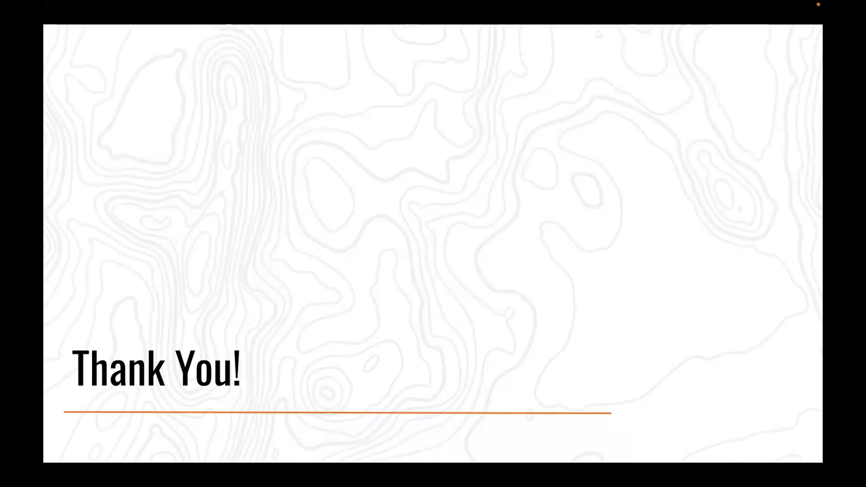
key(Escape)
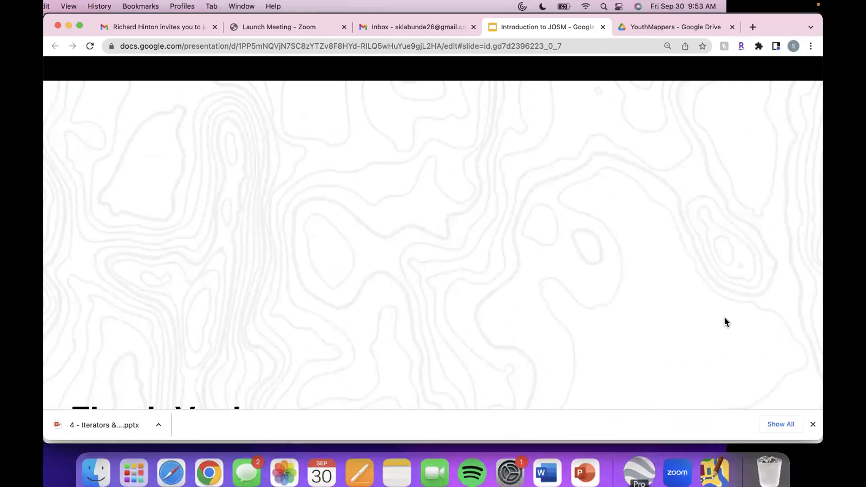
click(709, 457)
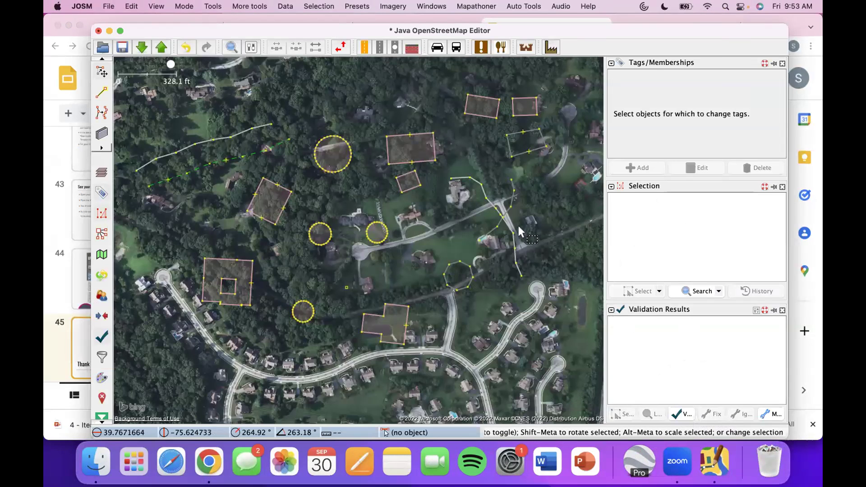
Tag the remaining untagged rectangular outline below the two northeastern buildings as building=yes and deselect it.
click(518, 157)
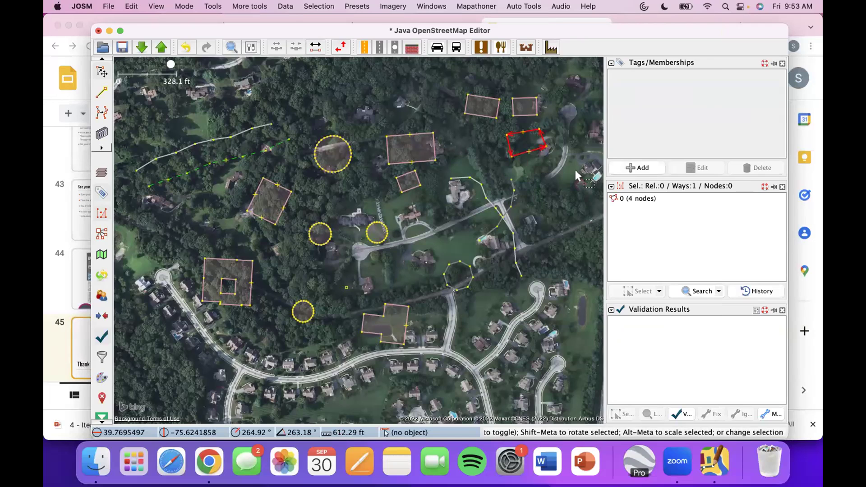
click(571, 175)
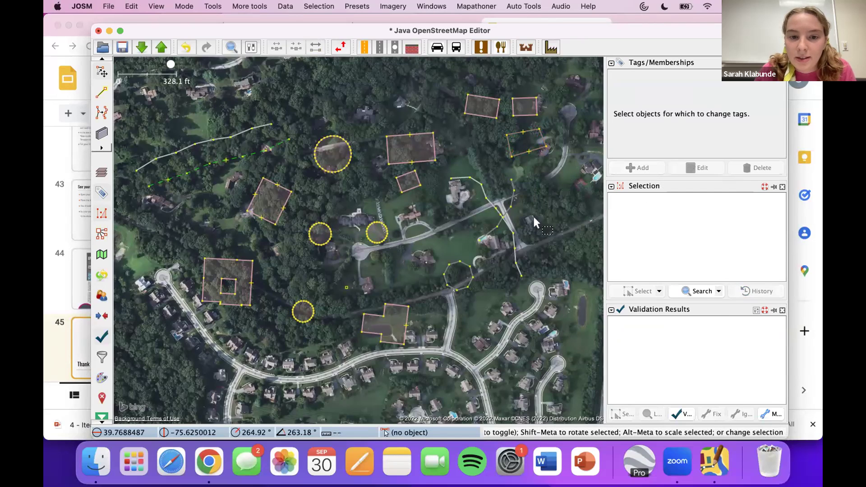
click(537, 152)
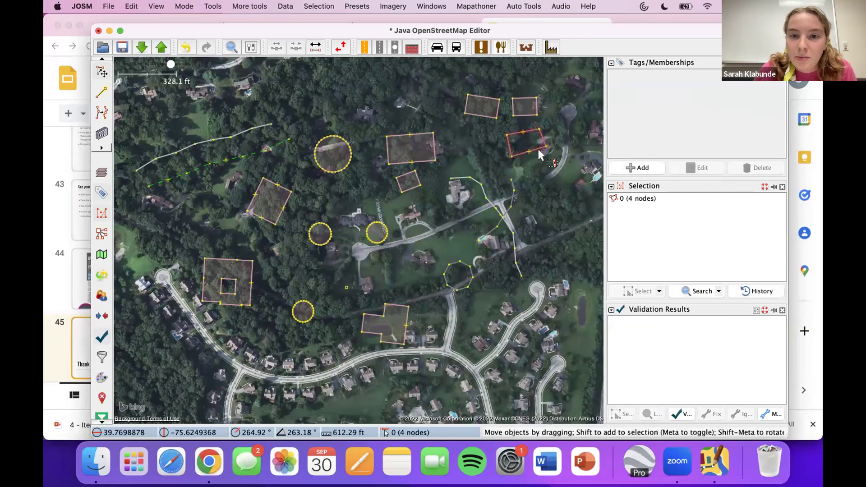
click(623, 167)
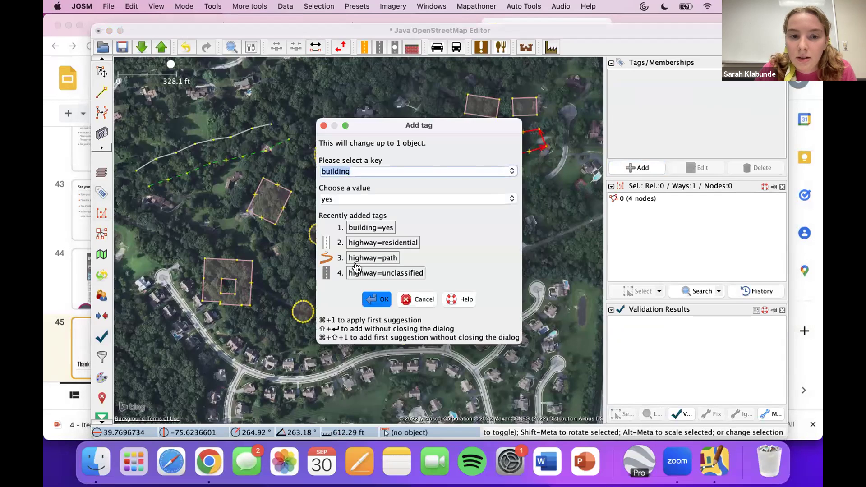
click(371, 300)
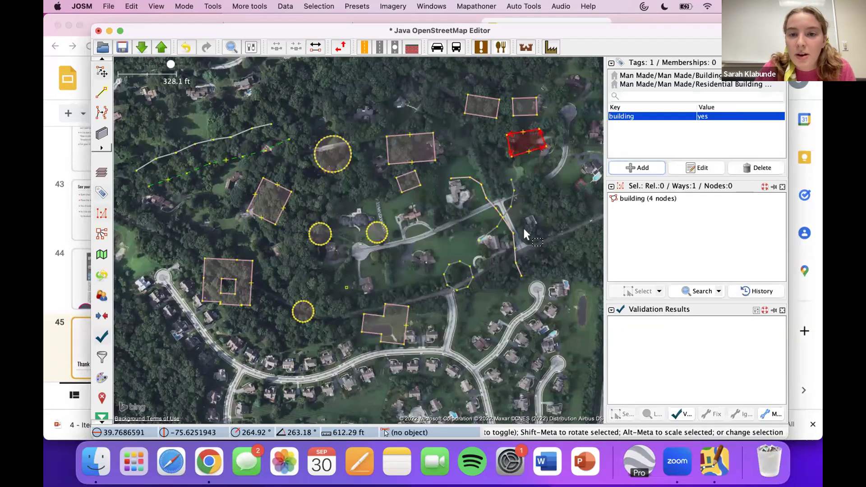
click(551, 251)
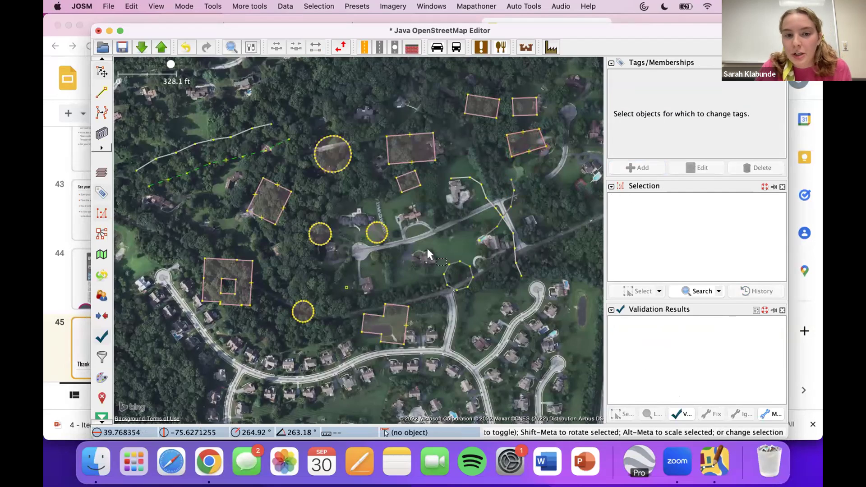
Validate the data, select the objects behind all warnings and zoom to the unconnected node without physical tags.
click(679, 415)
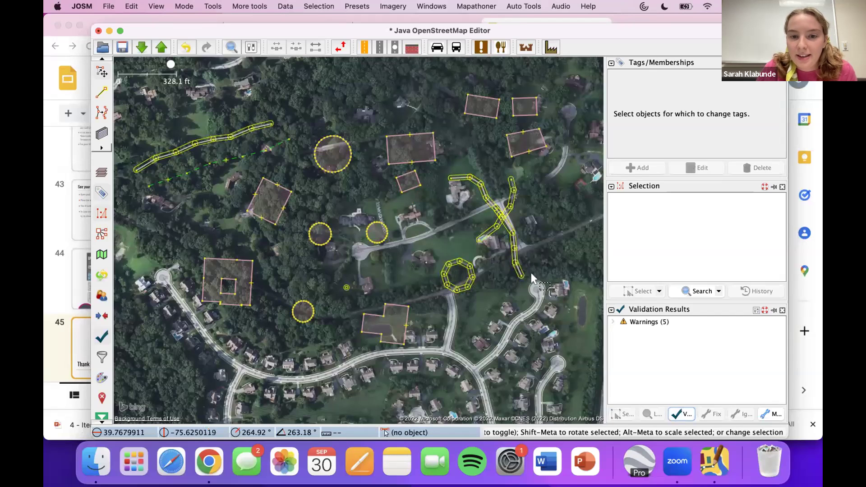
double_click(631, 321)
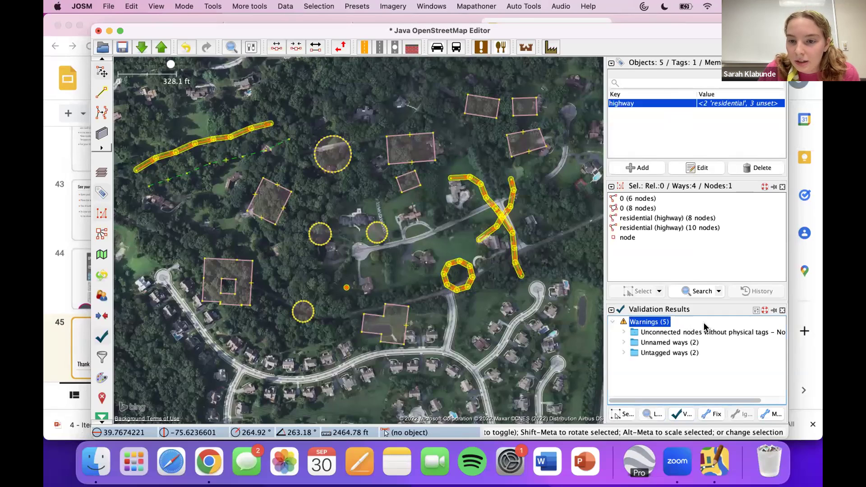
double_click(647, 334)
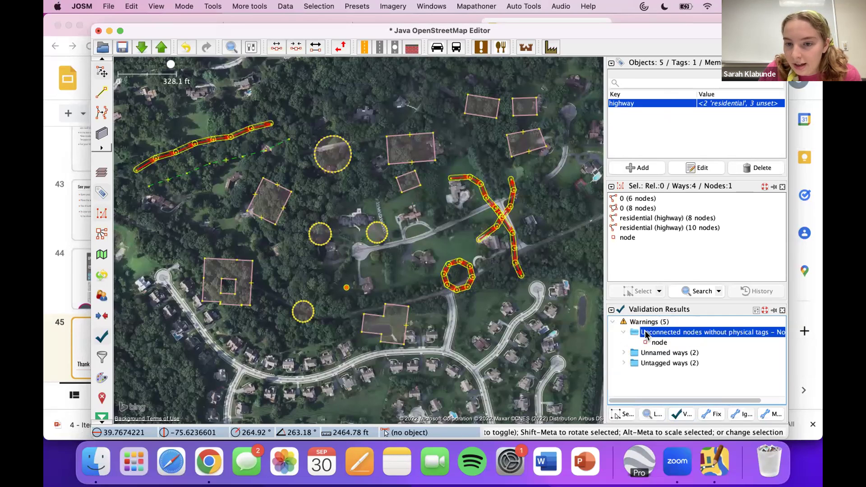
right_click(648, 342)
click(667, 347)
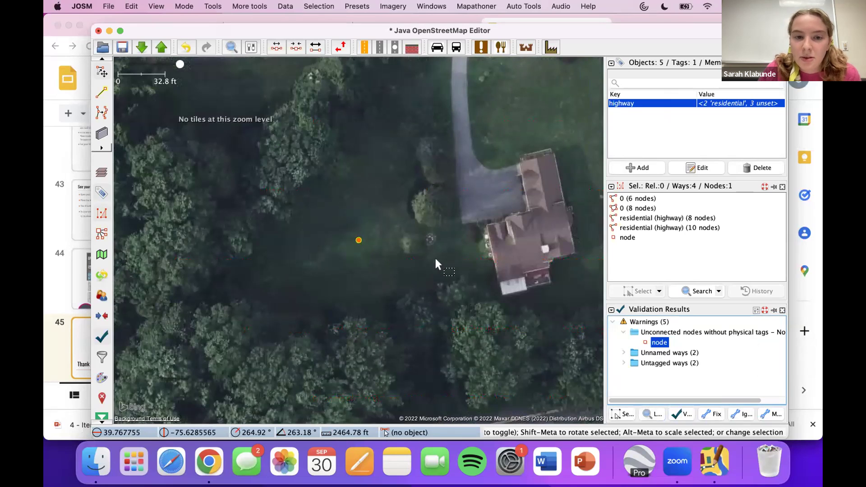
Move the selected flagged objects slightly twice, accepting both moves and choosing not to show the large-move confirmation again.
drag(361, 242, 372, 251)
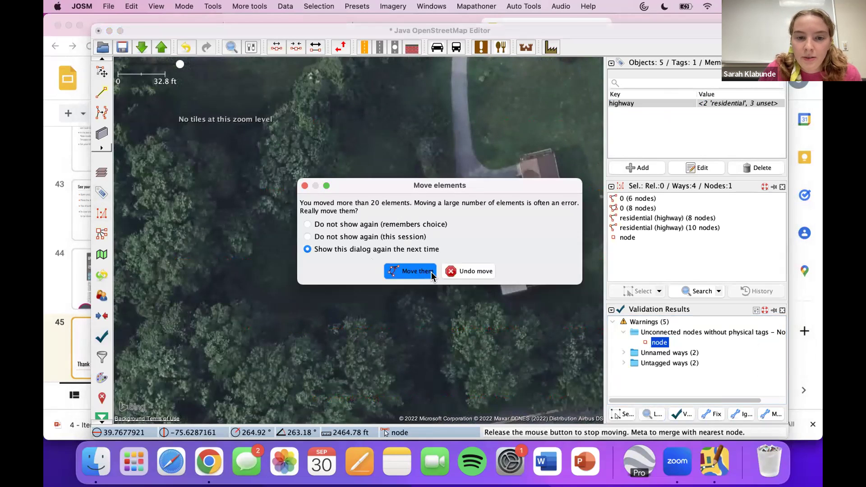
click(418, 272)
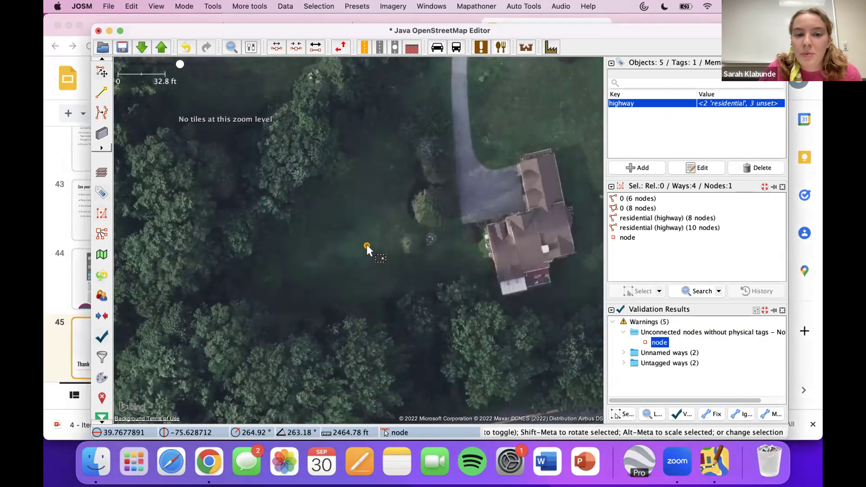
drag(366, 244, 375, 241)
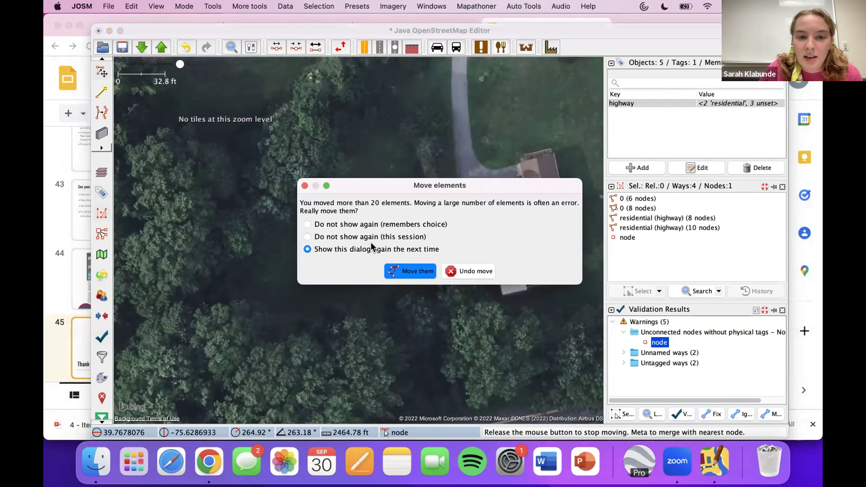
click(308, 225)
click(411, 271)
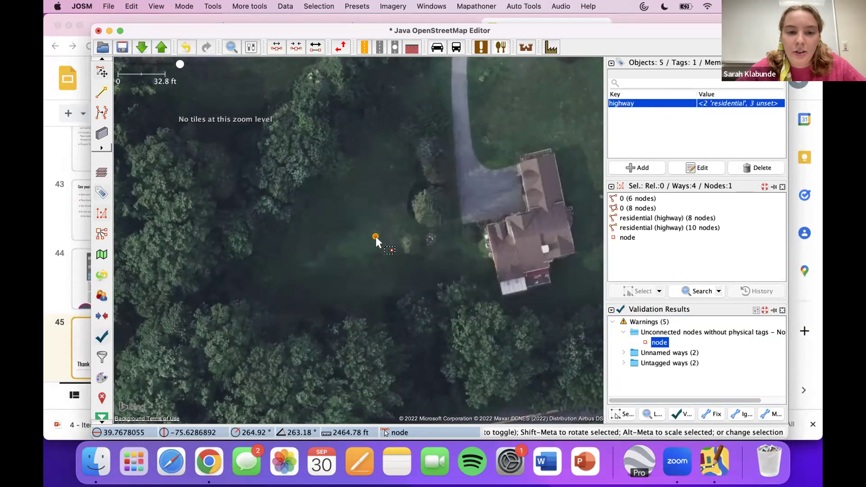
Delete the selected flagged roads, untagged ways and stray node, and validate the data again.
key(Escape)
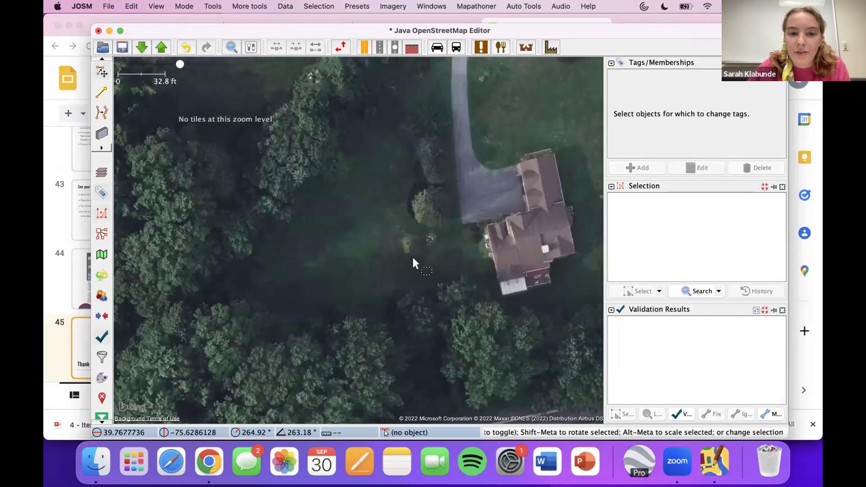
scroll(418, 260, down, 3)
click(683, 414)
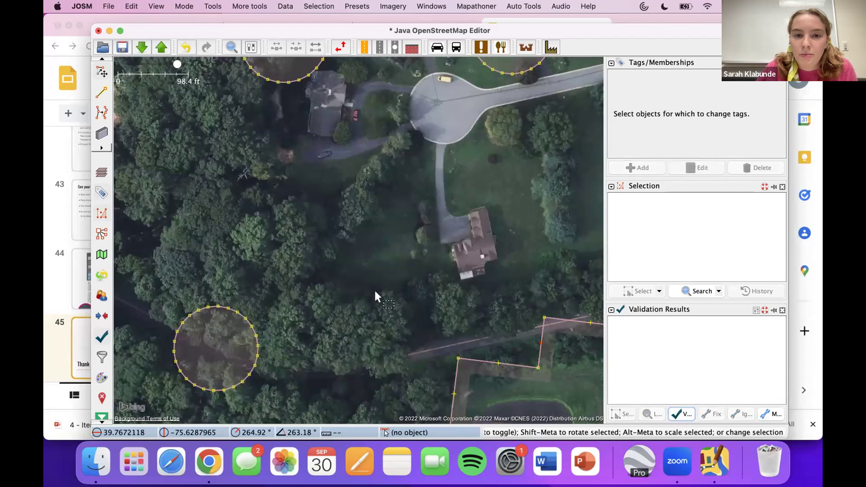
scroll(375, 290, down, 6)
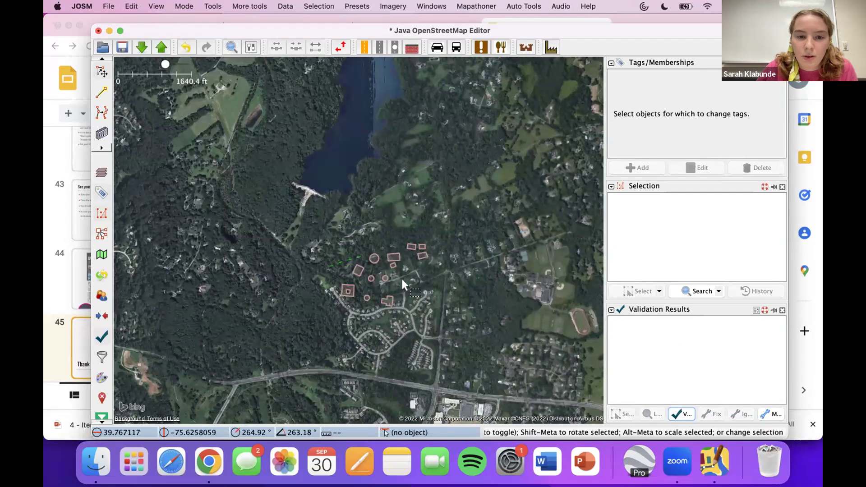
Move the lowest of the three northeastern buildings until it overlaps the two above it, and validate the data.
scroll(402, 278, up, 2)
click(681, 414)
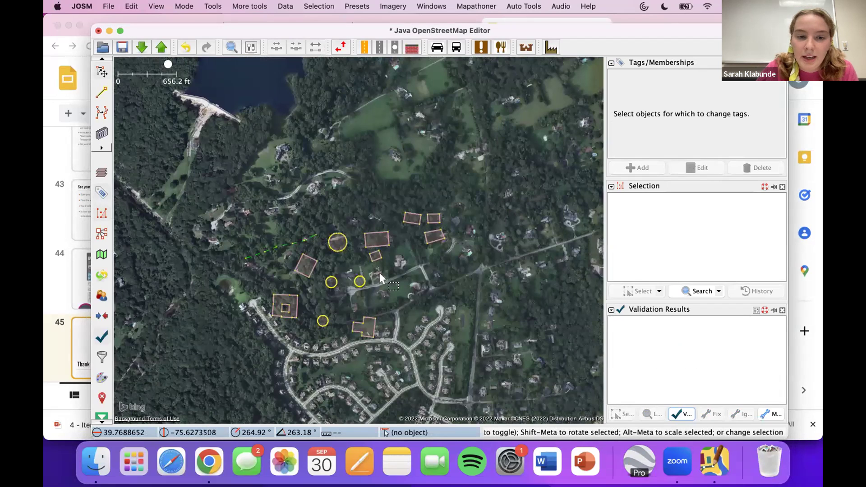
scroll(388, 273, up, 1)
scroll(388, 273, down, 3)
scroll(388, 274, left, 3)
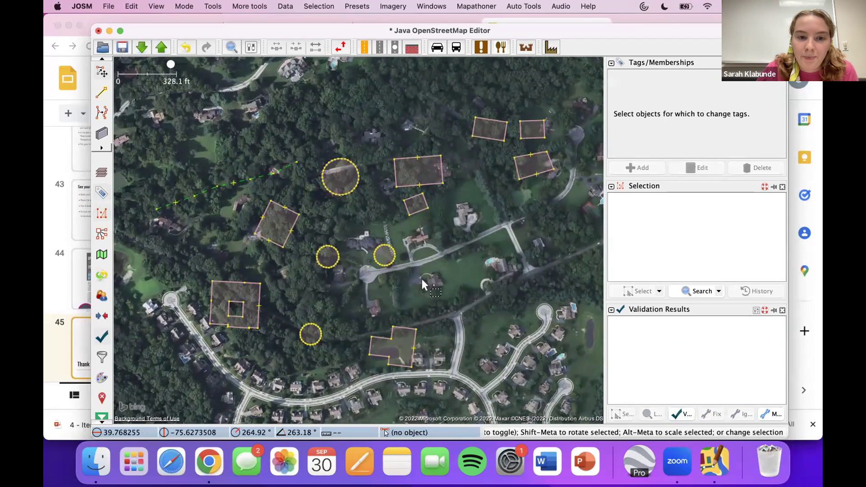
drag(516, 173, 490, 148)
click(489, 166)
click(682, 414)
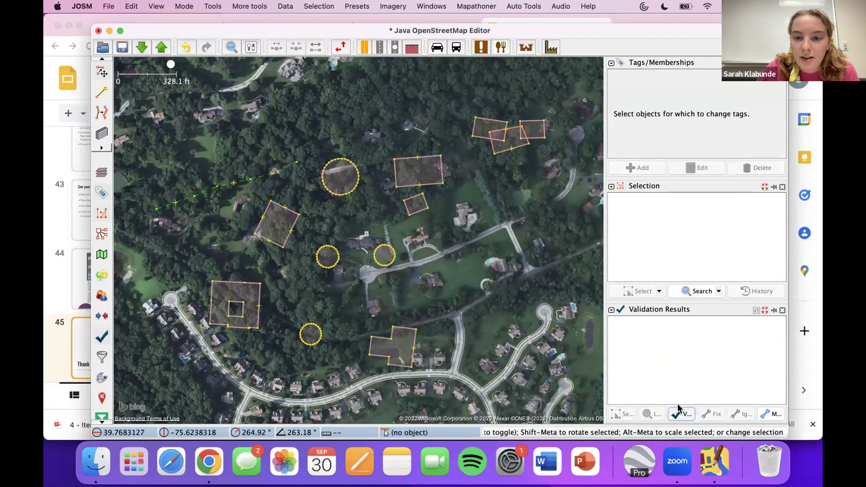
Select the three buildings behind the overlapping buildings warnings and zoom to the first flagged overlap.
double_click(630, 324)
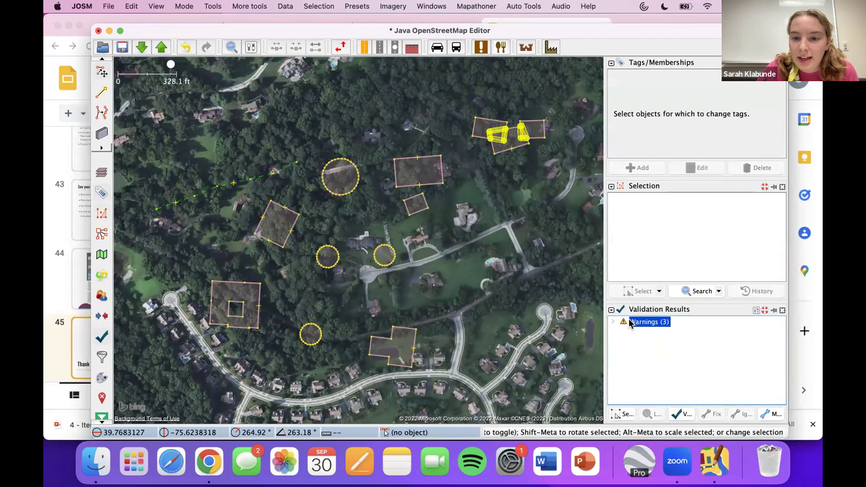
double_click(653, 333)
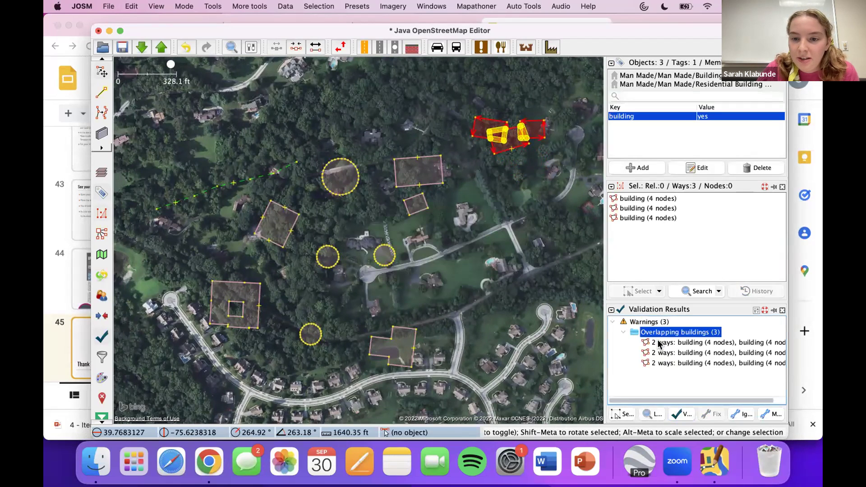
right_click(657, 342)
click(679, 349)
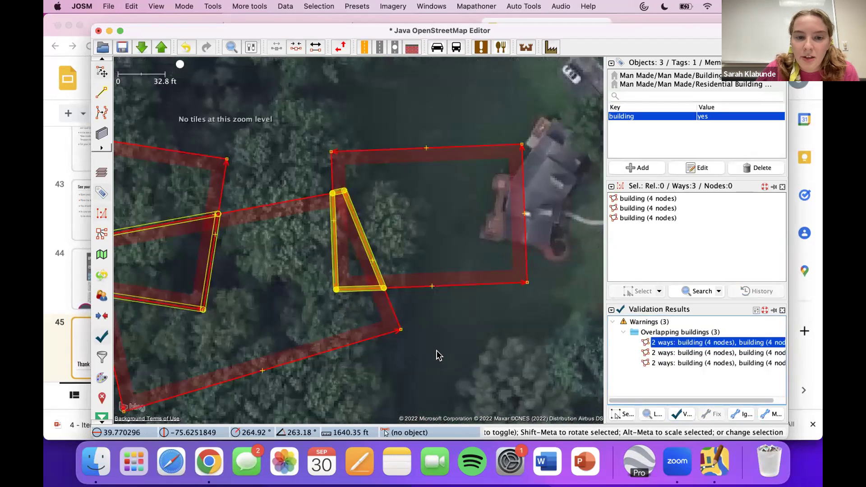
drag(437, 351, 508, 304)
drag(404, 291, 437, 341)
key(super+z)
Move only the lower overlapping building southeast, clear of its two neighbours, and validate the data again.
scroll(438, 339, down, 3)
click(445, 340)
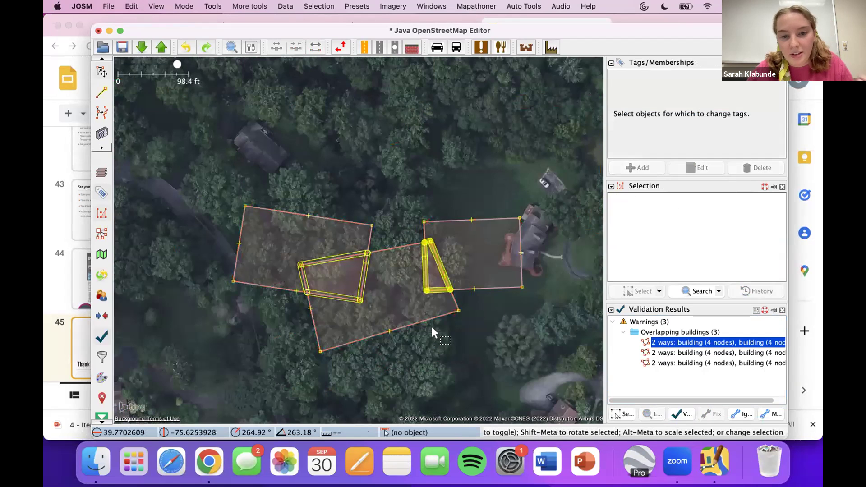
drag(423, 319, 494, 388)
click(301, 362)
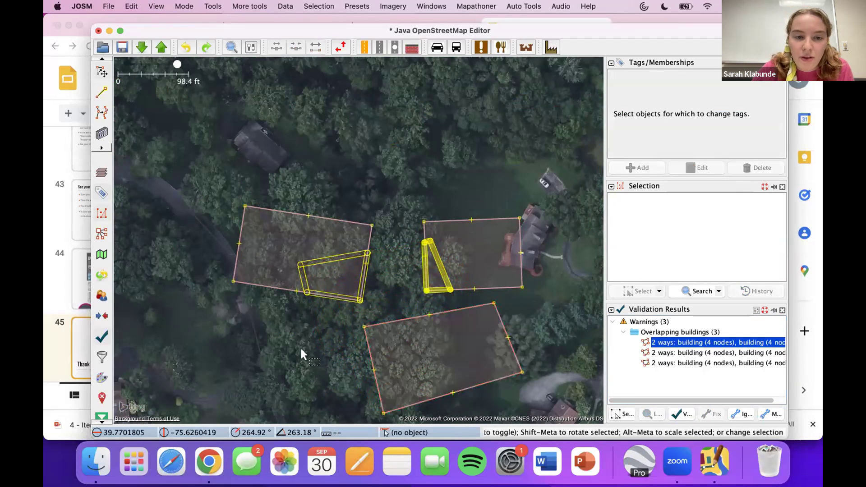
scroll(305, 316, down, 3)
scroll(308, 300, down, 1)
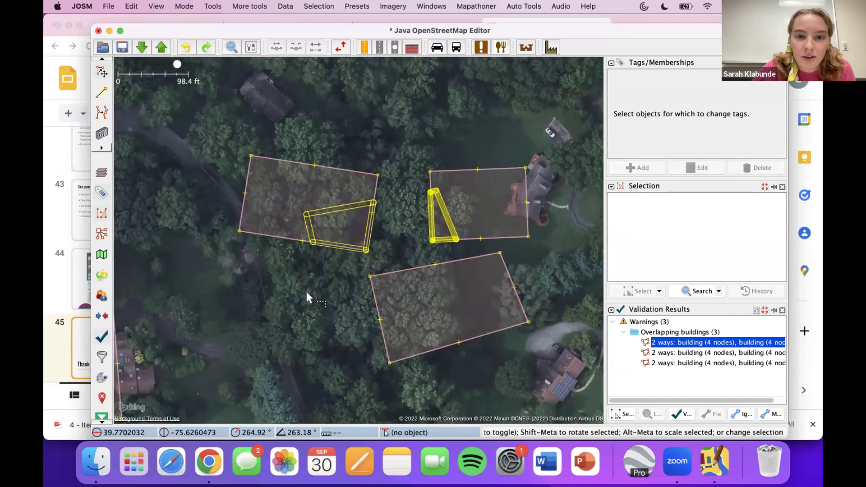
scroll(304, 294, down, 1)
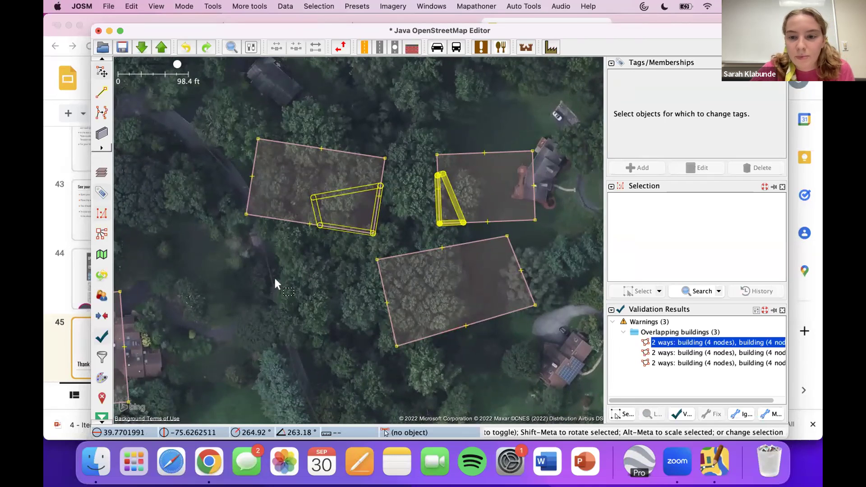
click(679, 413)
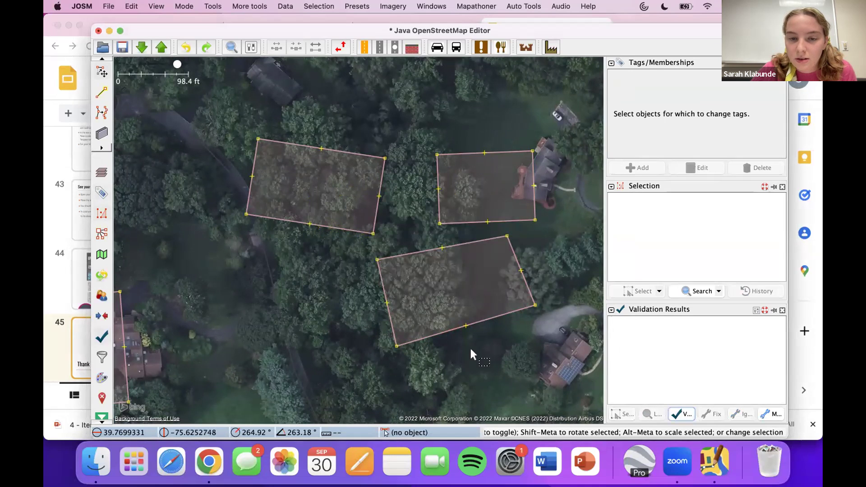
scroll(427, 339, down, 2)
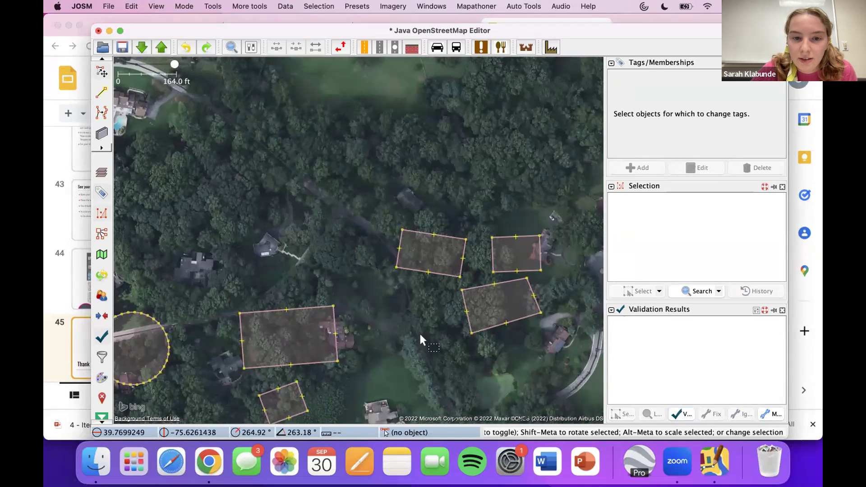
scroll(419, 343, down, 2)
drag(419, 336, 481, 195)
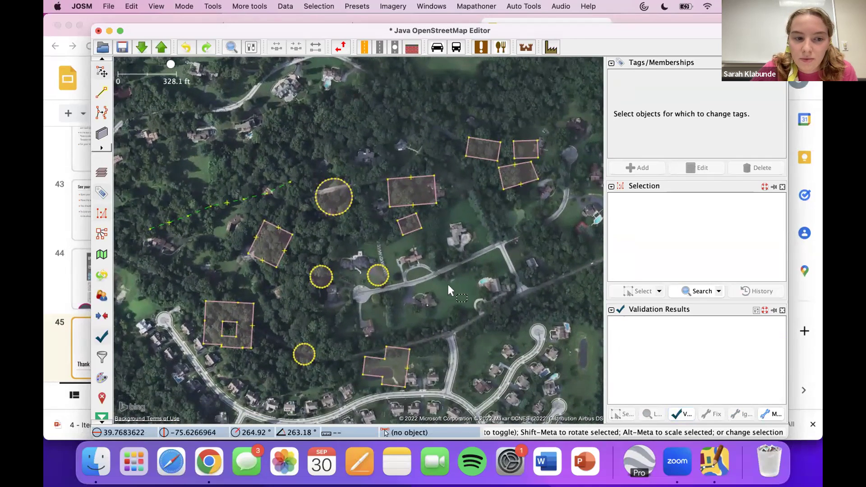
drag(308, 318, 307, 314)
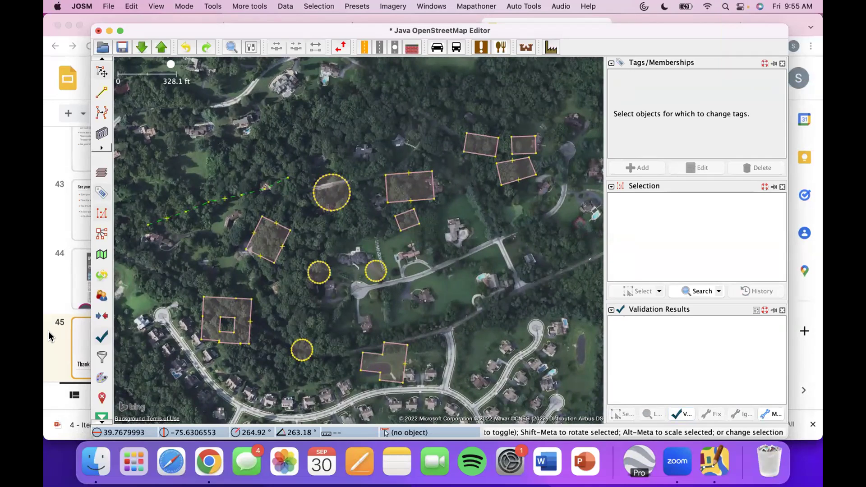
click(72, 345)
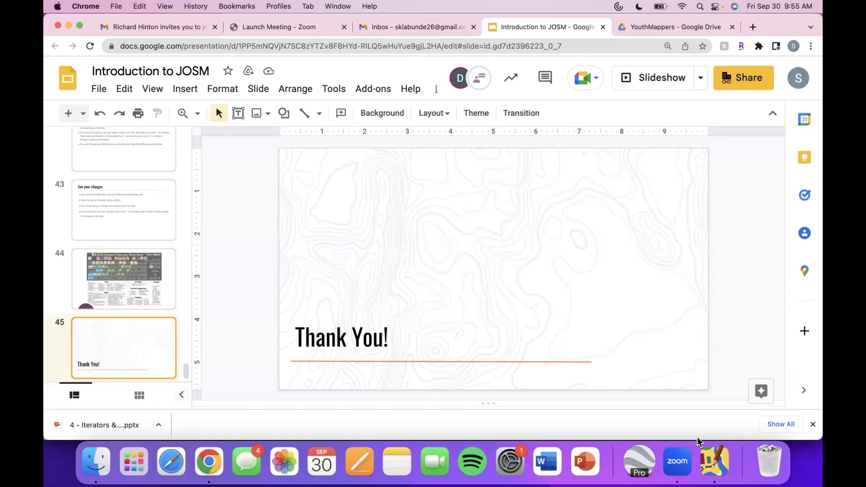
click(715, 469)
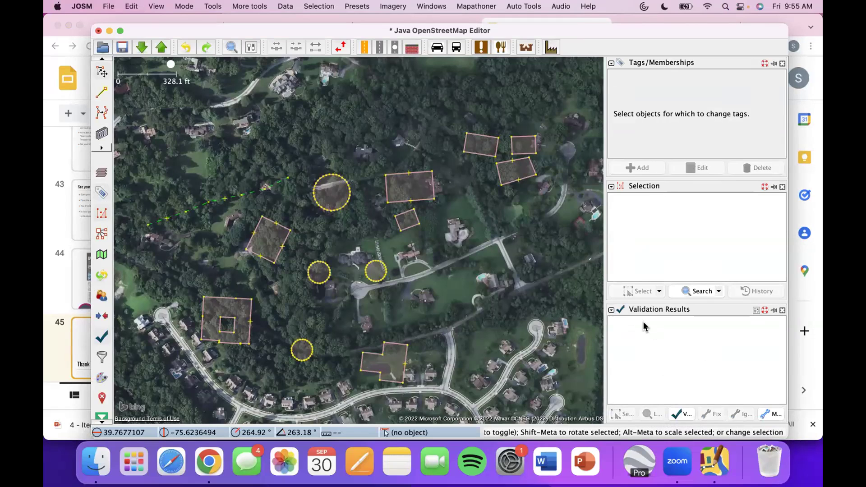
Shift the lower northeastern building slightly back over both neighbouring buildings and rerun the validation.
drag(493, 171, 483, 162)
click(673, 410)
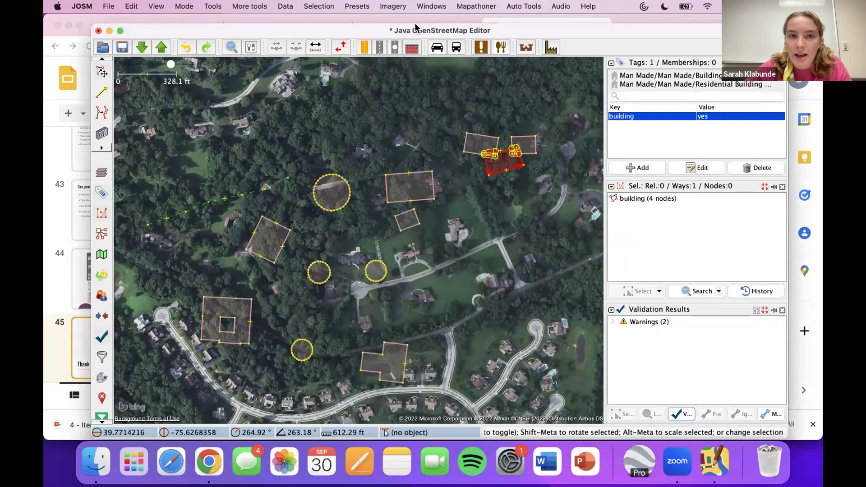
Hide the Validation Results window and show it again.
click(394, 6)
mouse_move(365, 6)
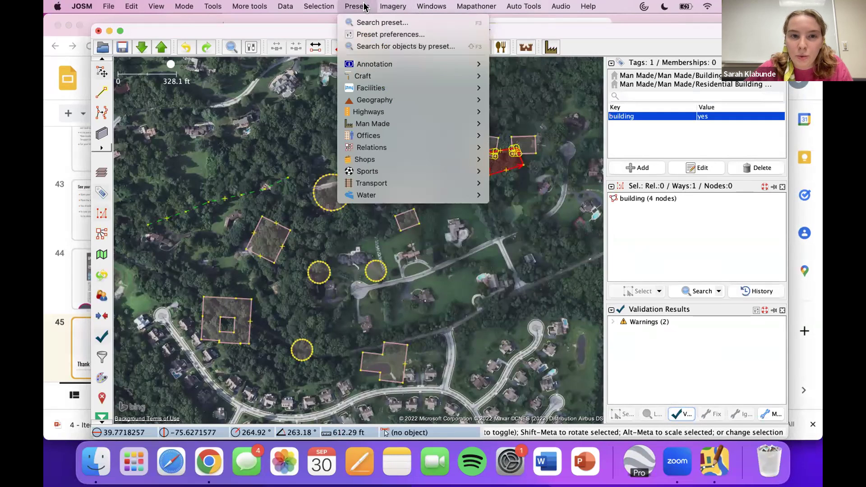
mouse_move(239, 7)
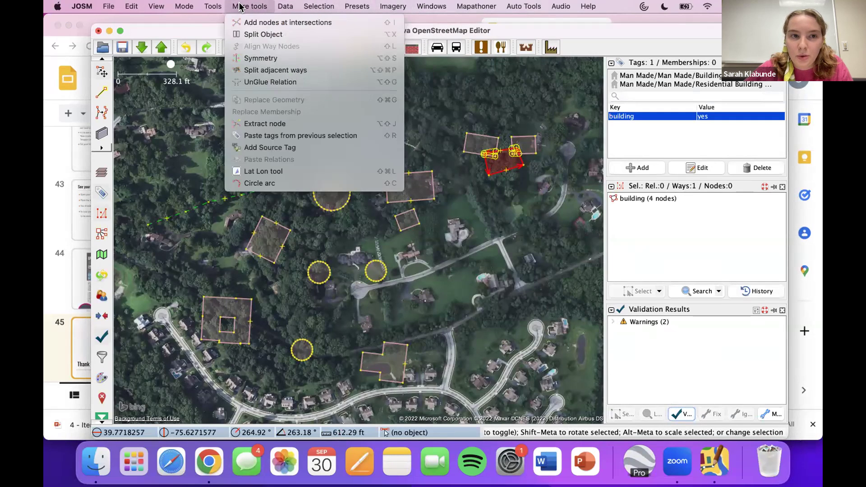
mouse_move(423, 6)
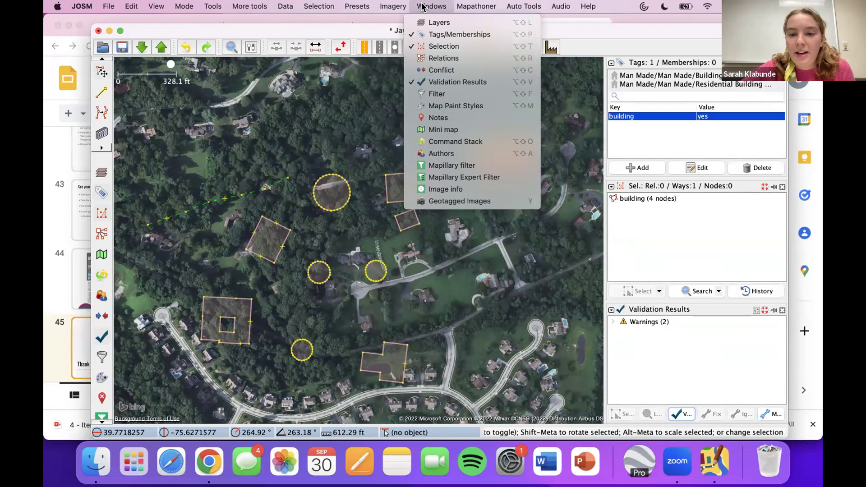
click(436, 81)
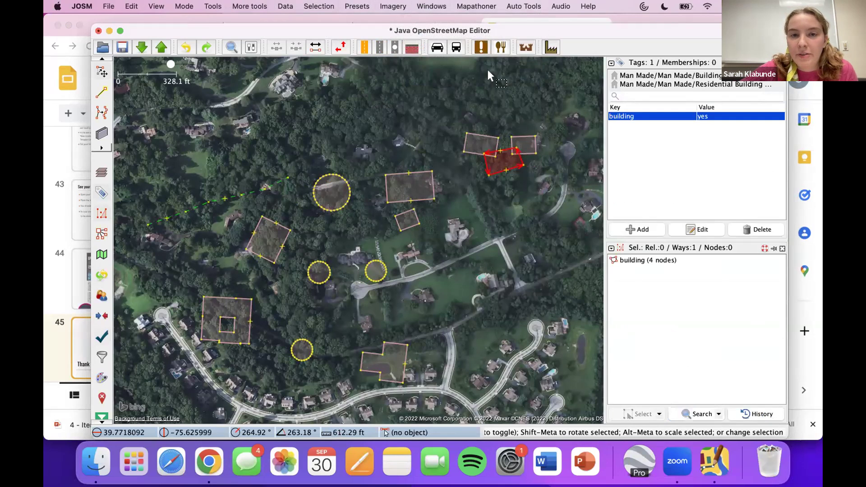
click(431, 8)
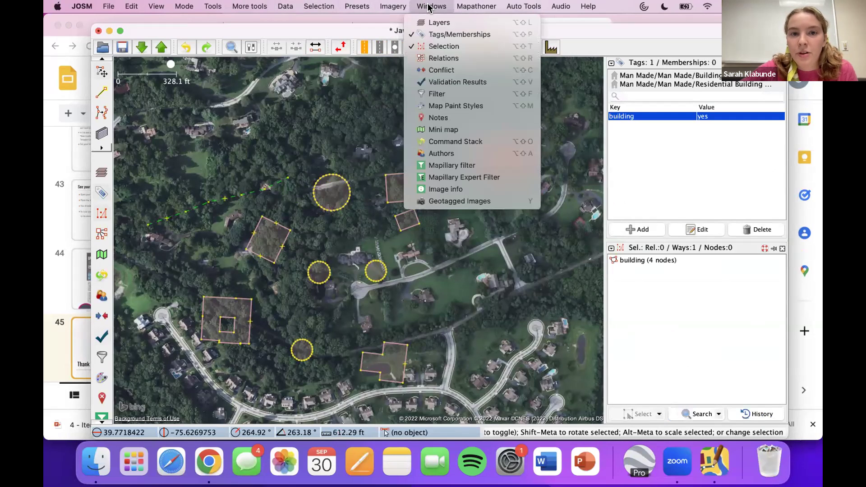
click(437, 83)
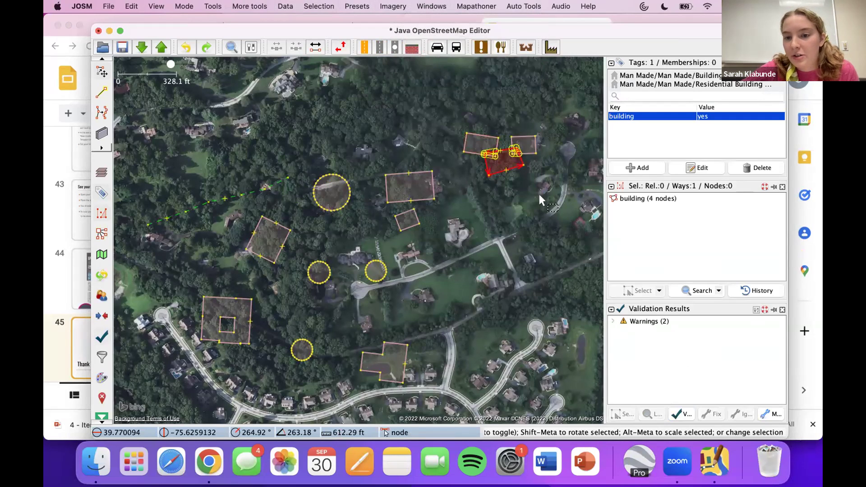
Deselect the building and switch to the Introduction to JOSM presentation in Google Slides.
click(565, 298)
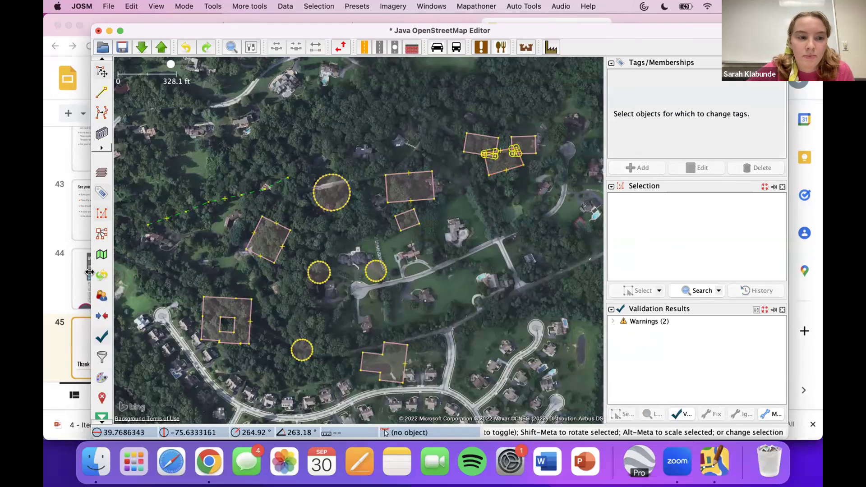
click(48, 285)
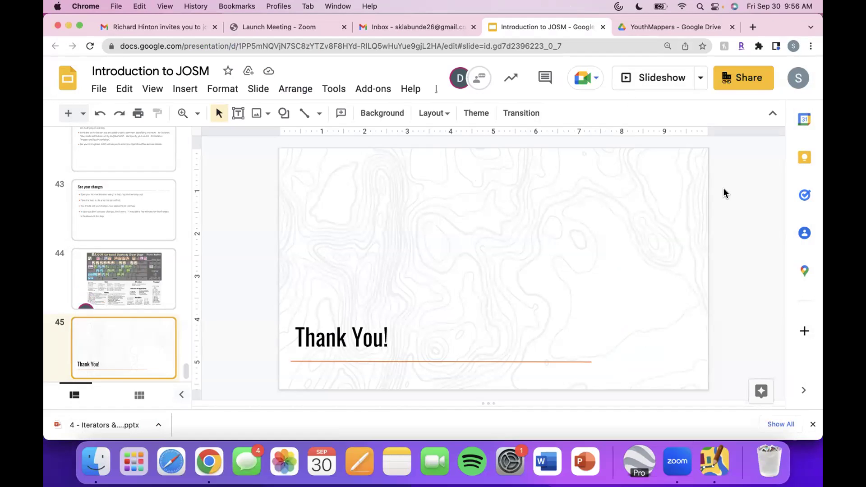